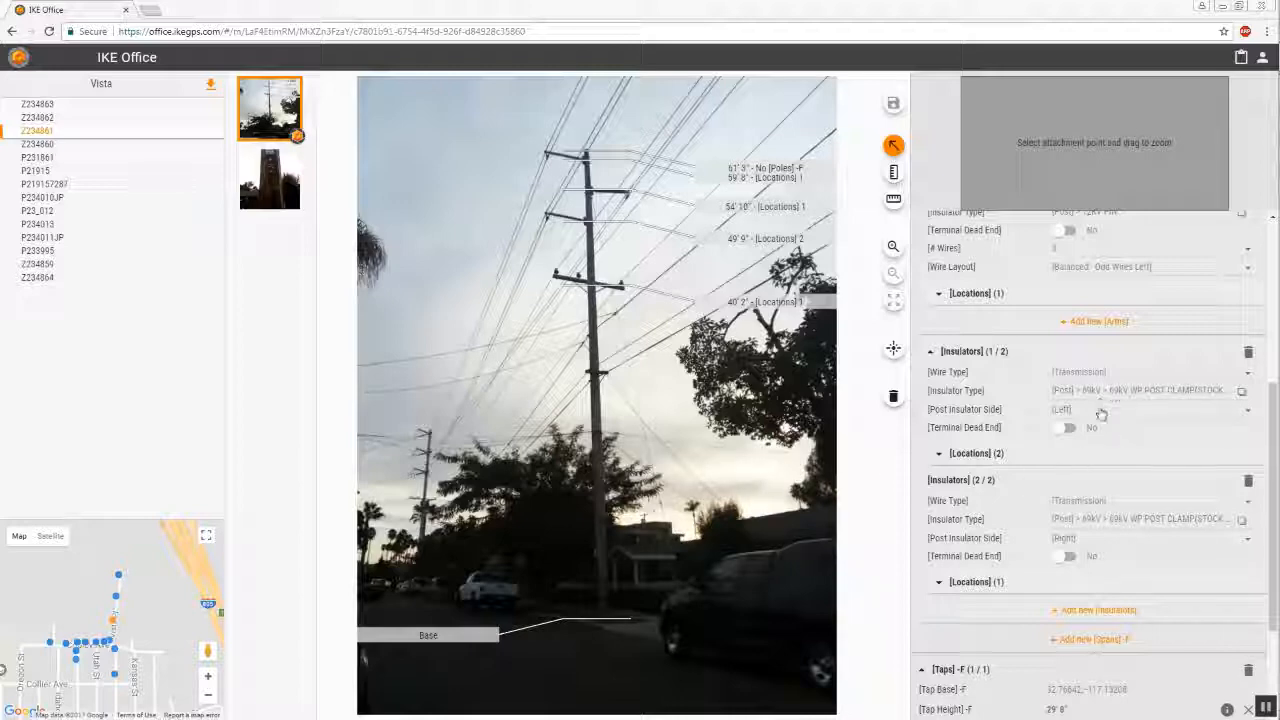
Review the span, arm and insulator entries of pole Z234861 and the wire type options available for its arm
{"action": "scroll", "coordinate": [1105, 425], "scroll_direction": "up", "scroll_amount": 3}
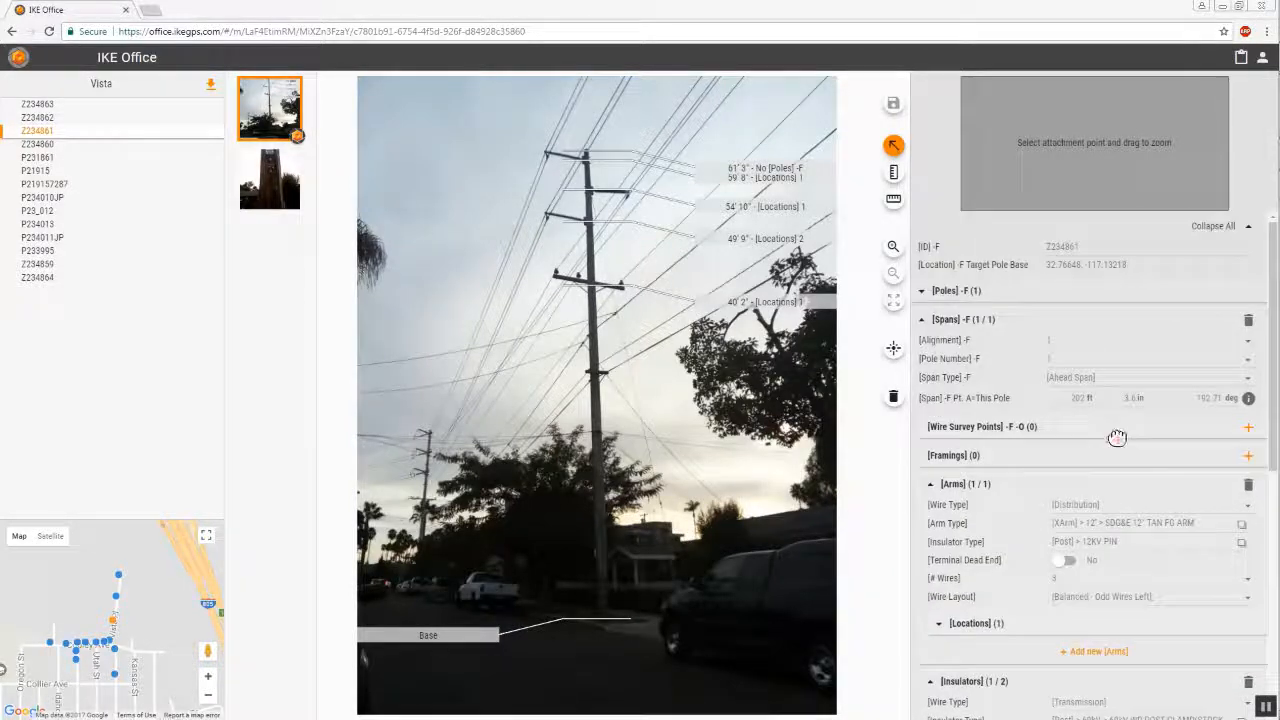
{"action": "scroll", "coordinate": [1117, 438], "scroll_direction": "down", "scroll_amount": 5}
{"action": "scroll", "coordinate": [1114, 435], "scroll_direction": "up", "scroll_amount": 3}
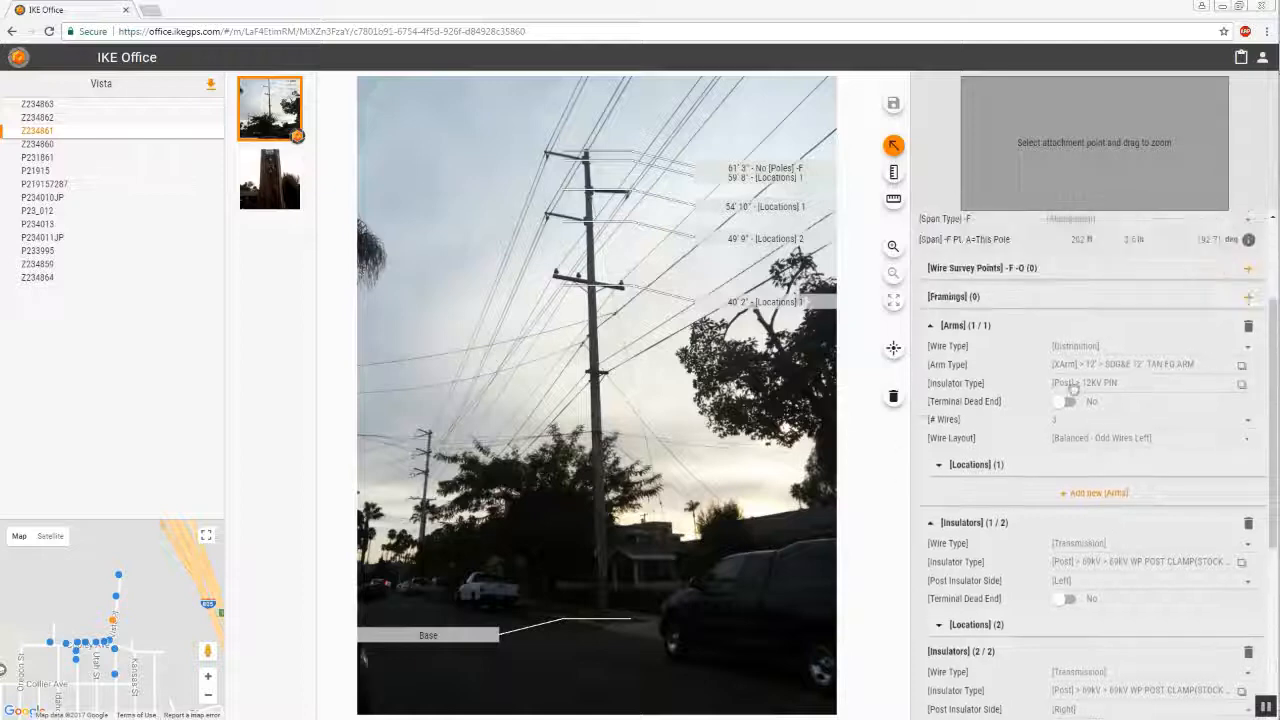
{"action": "scroll", "coordinate": [1045, 396], "scroll_direction": "down", "scroll_amount": 1}
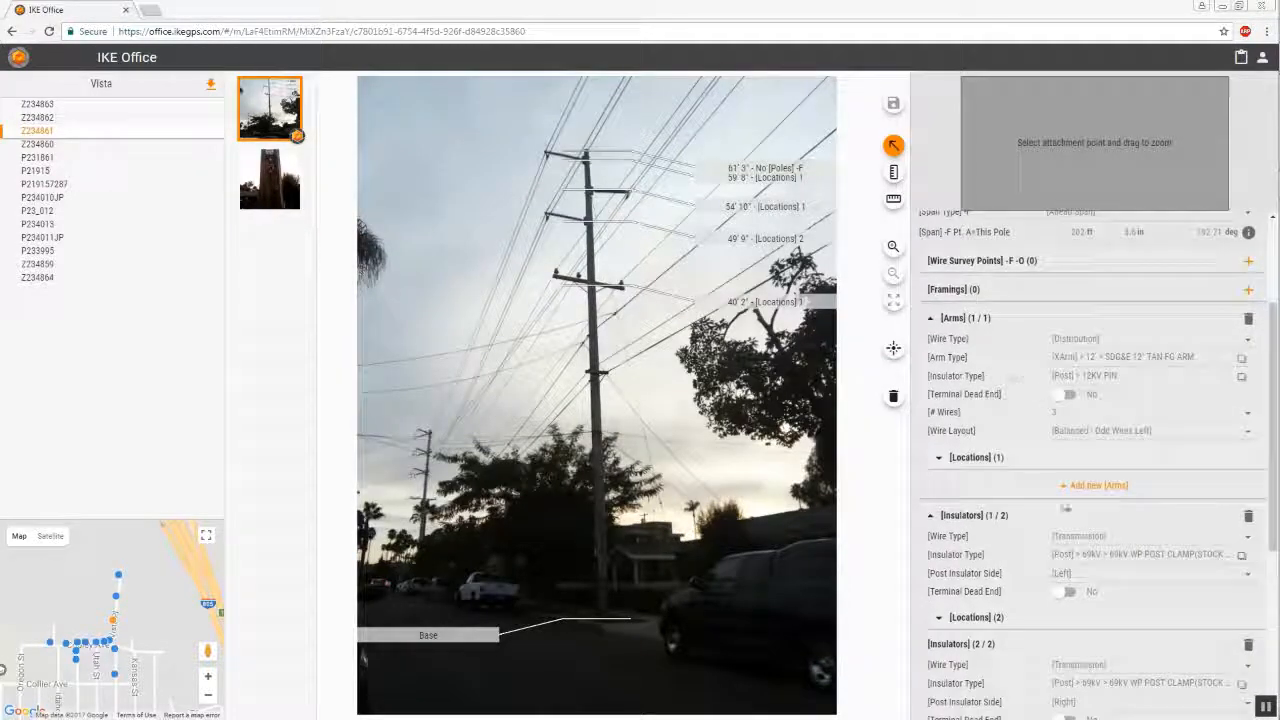
{"action": "scroll", "coordinate": [1066, 508], "scroll_direction": "down", "scroll_amount": 2}
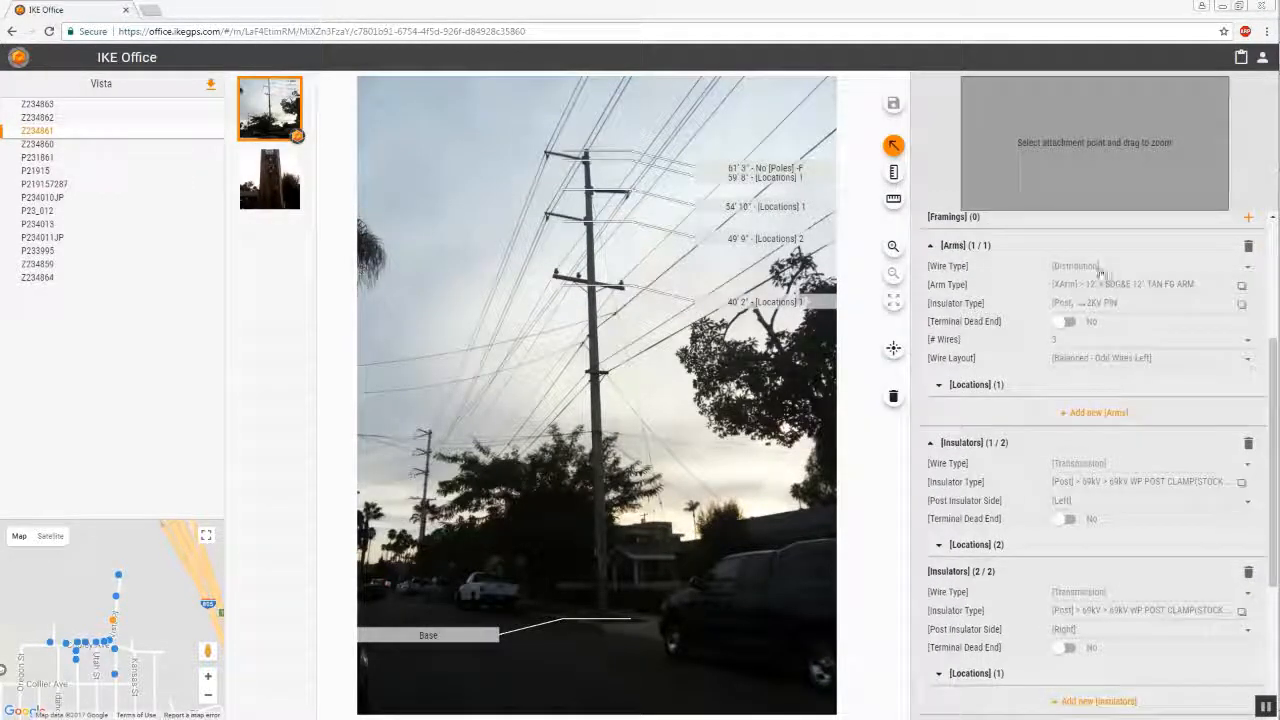
{"action": "left_click", "coordinate": [1100, 268]}
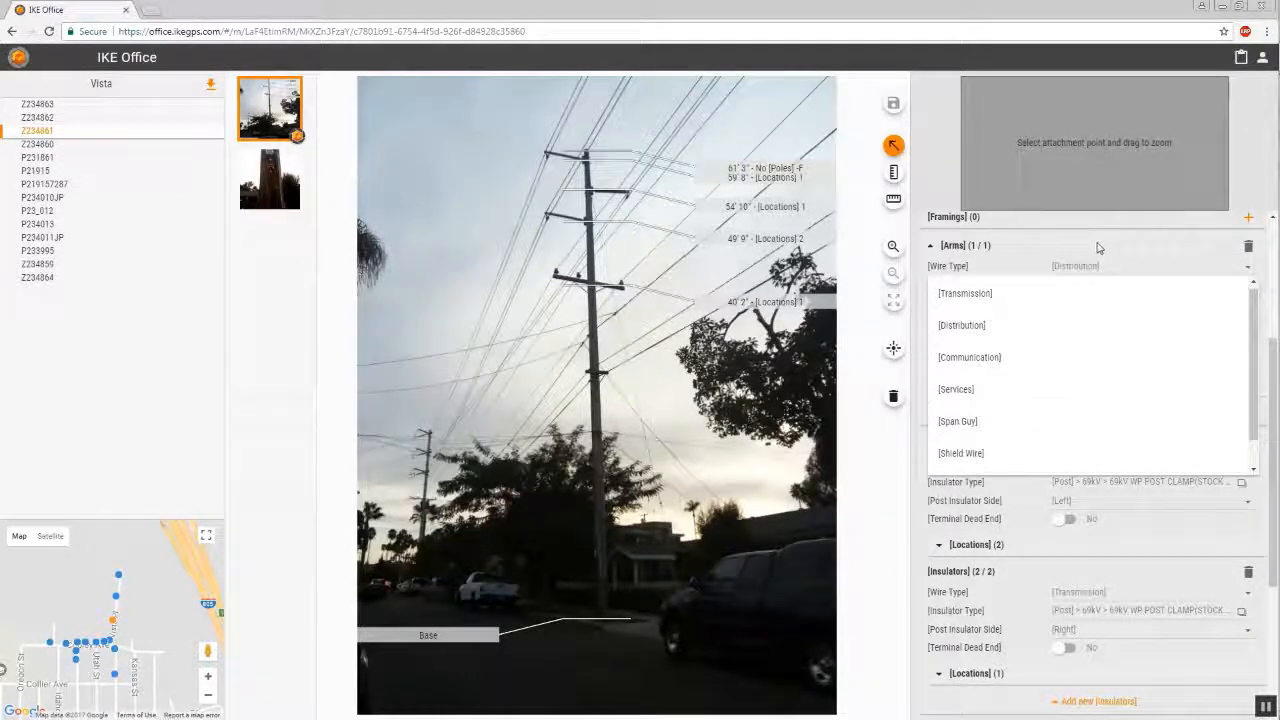
{"action": "left_click", "coordinate": [1075, 262]}
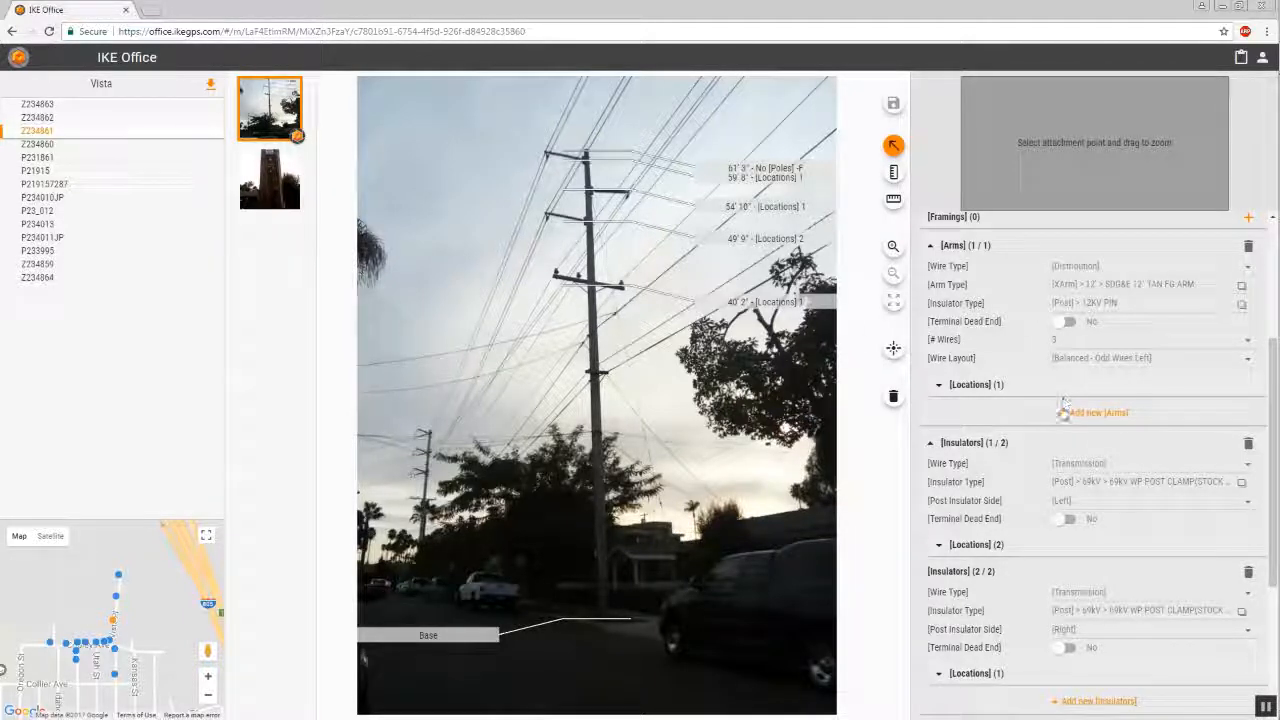
Review the insulator and tap entries of pole Z234861, including the wire type options for the tap
{"action": "scroll", "coordinate": [940, 480], "scroll_direction": "down", "scroll_amount": 2}
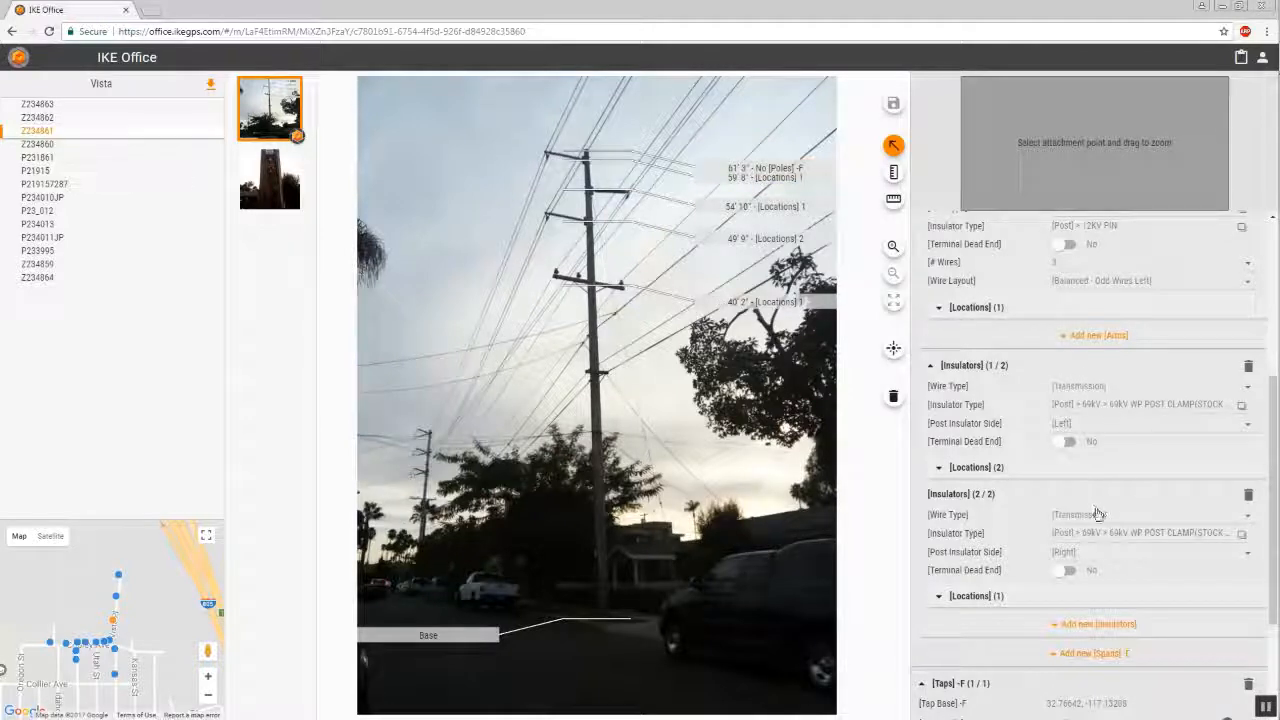
{"action": "scroll", "coordinate": [948, 372], "scroll_direction": "down", "scroll_amount": 1}
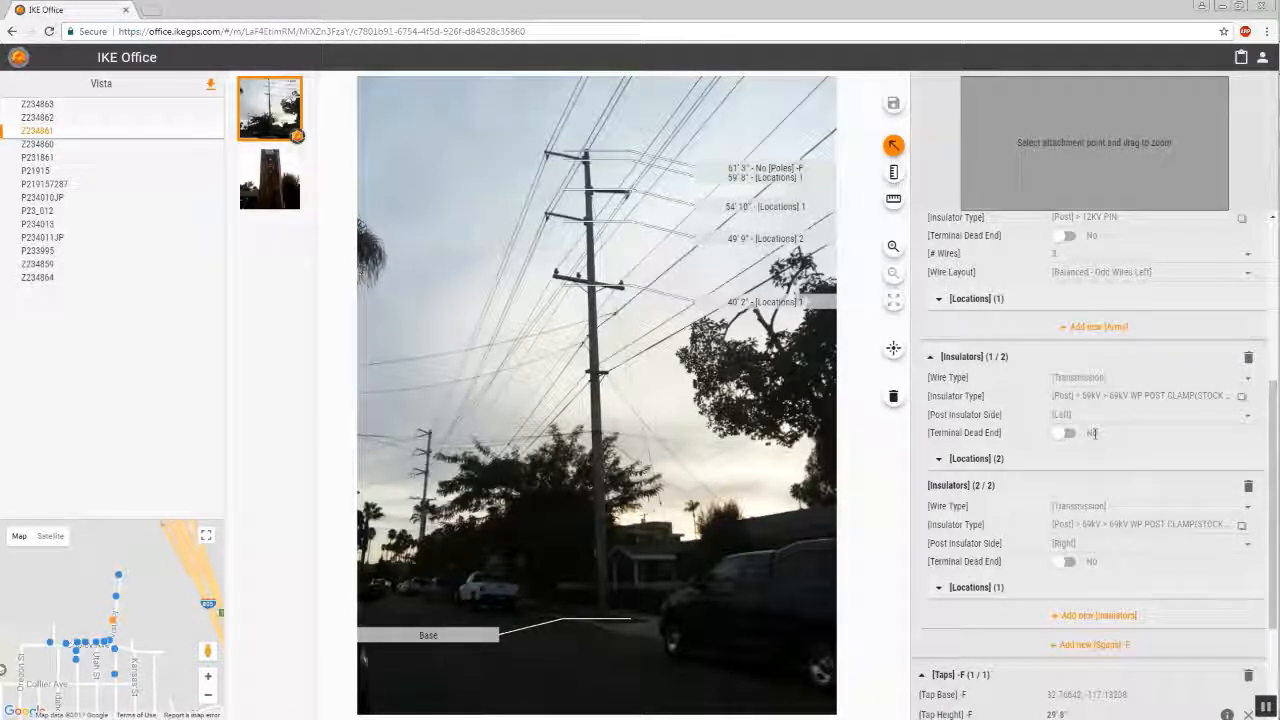
{"action": "scroll", "coordinate": [1040, 420], "scroll_direction": "down", "scroll_amount": 3}
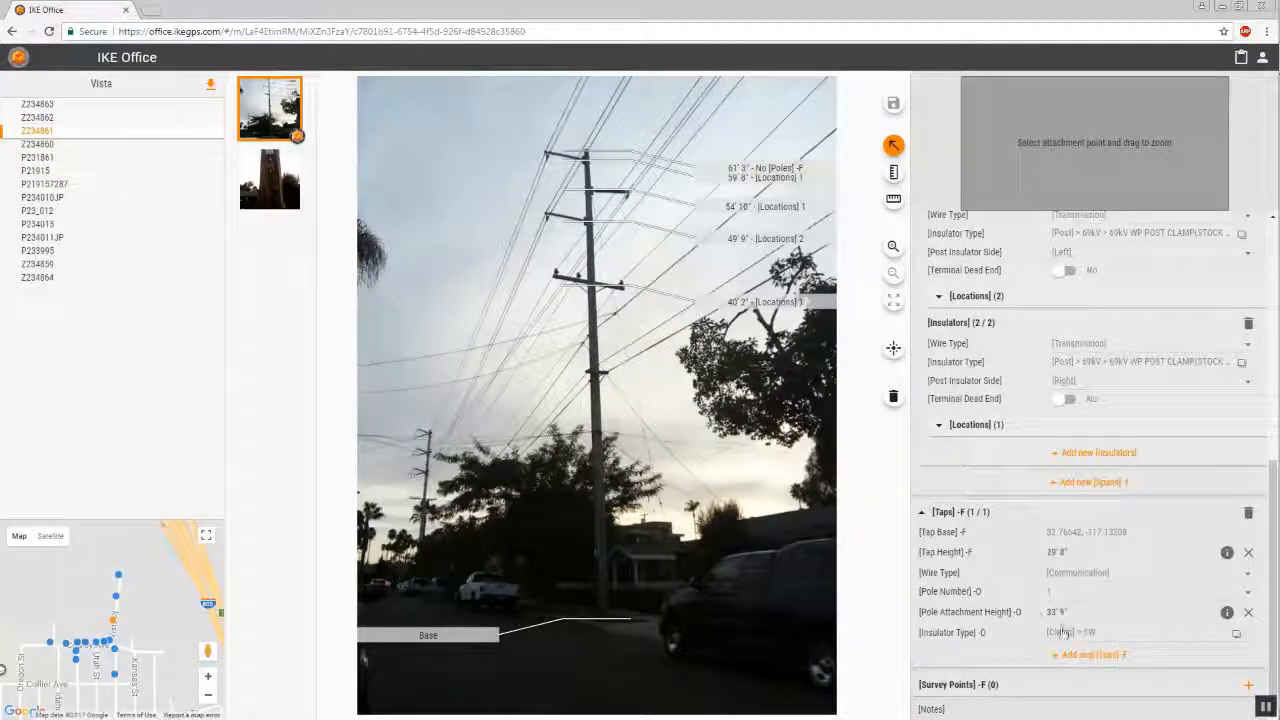
{"action": "left_click", "coordinate": [1100, 576]}
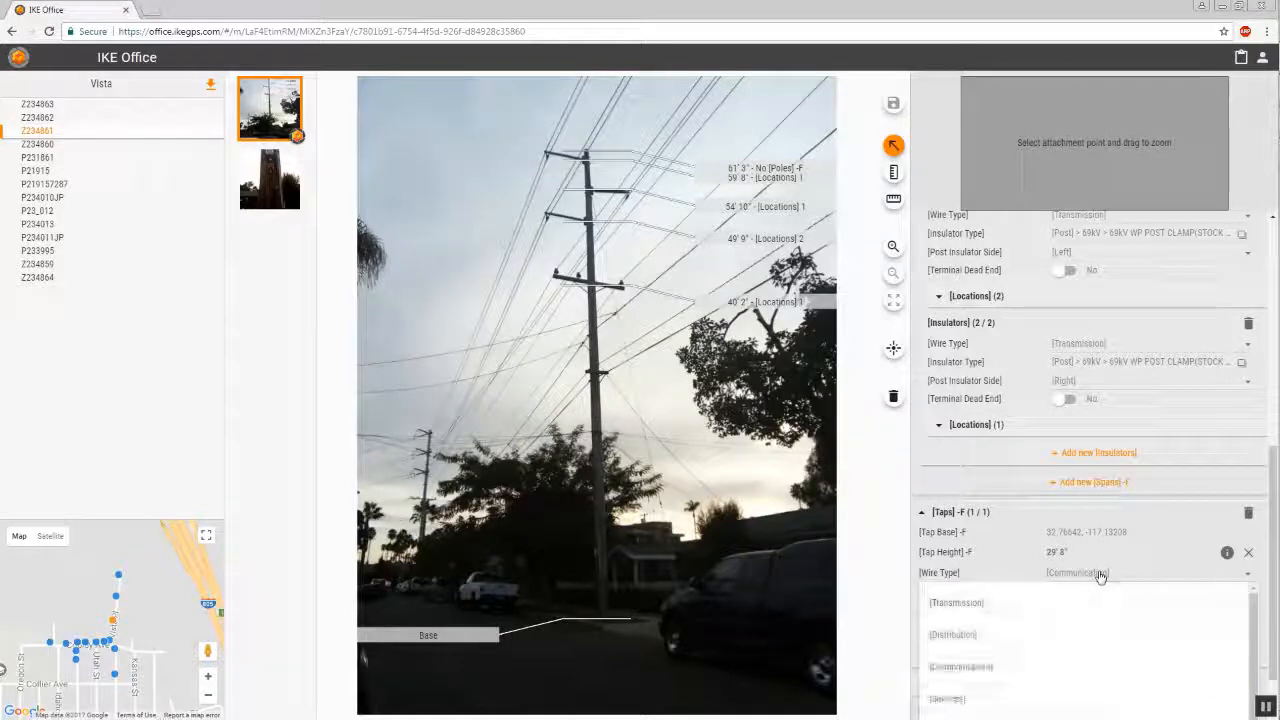
{"action": "left_click", "coordinate": [1102, 577]}
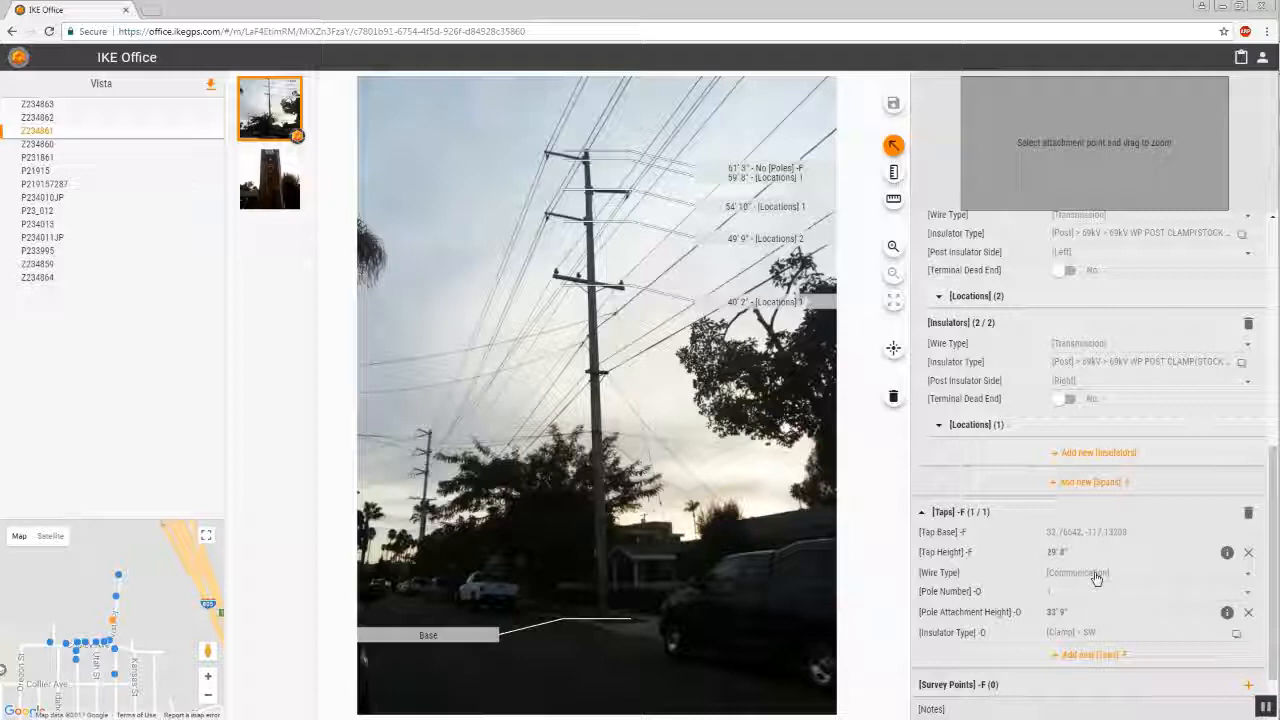
Compare the PLS-POLE Set Number Definition settings in IKE Integration with the wire type options of the second insulator in IKE Office
{"action": "key", "text": "alt+Tab"}
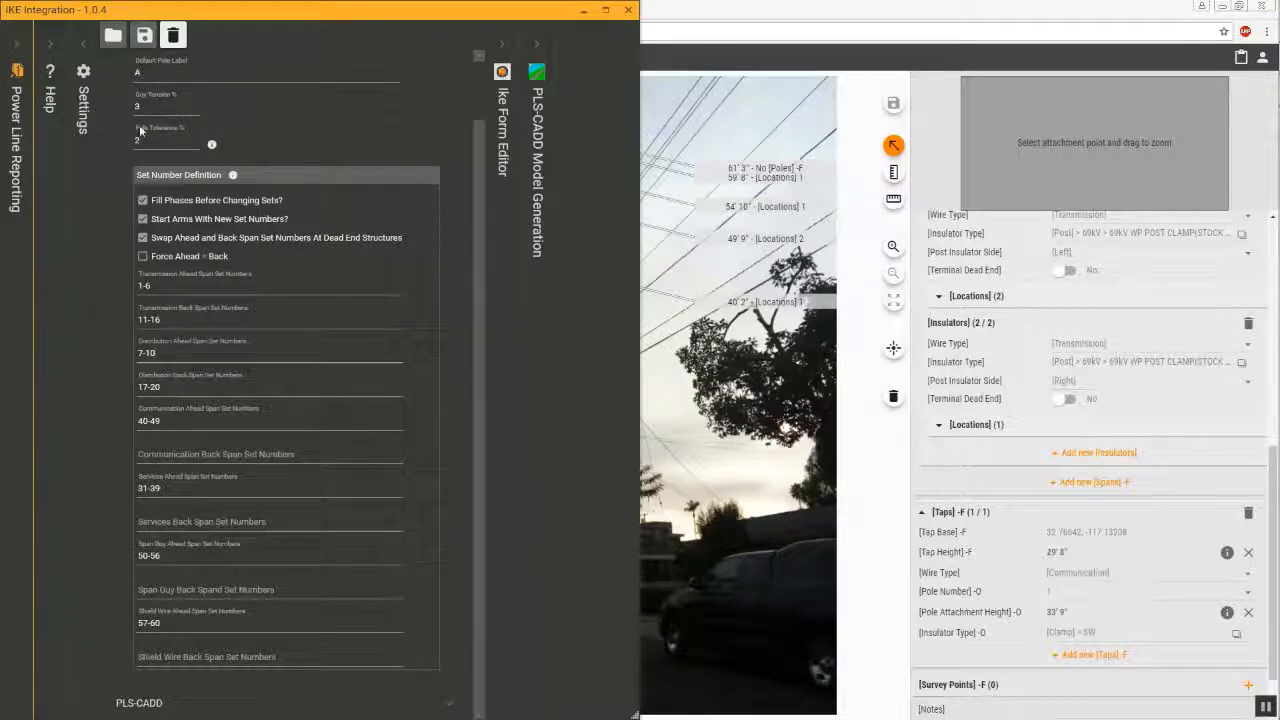
{"action": "scroll", "coordinate": [186, 134], "scroll_direction": "up", "scroll_amount": 1}
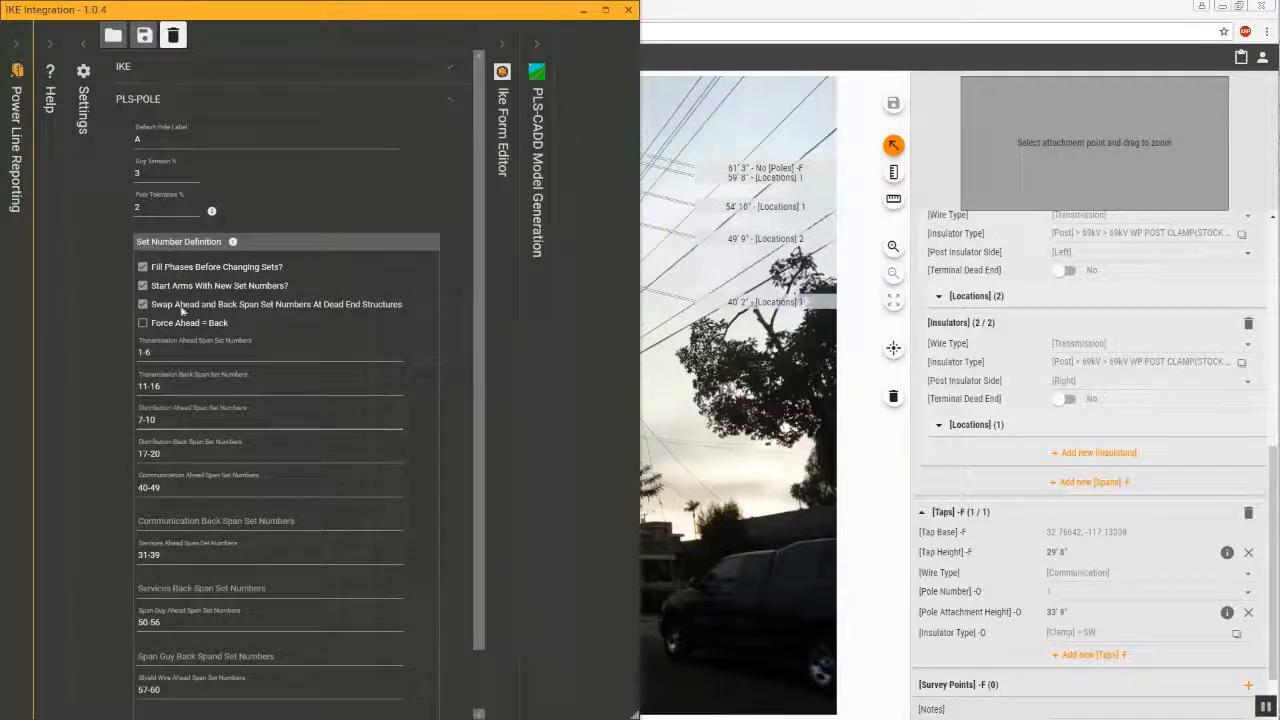
{"action": "scroll", "coordinate": [164, 316], "scroll_direction": "down", "scroll_amount": 1}
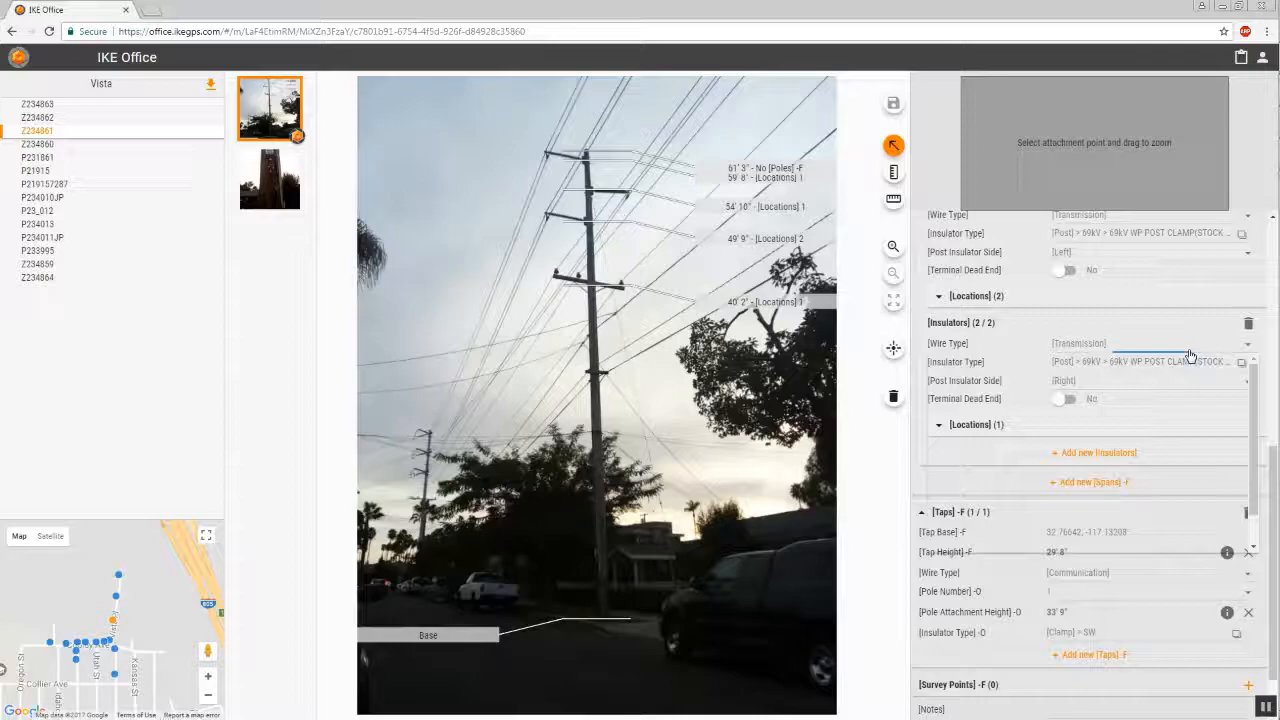
{"action": "left_click", "coordinate": [1190, 357]}
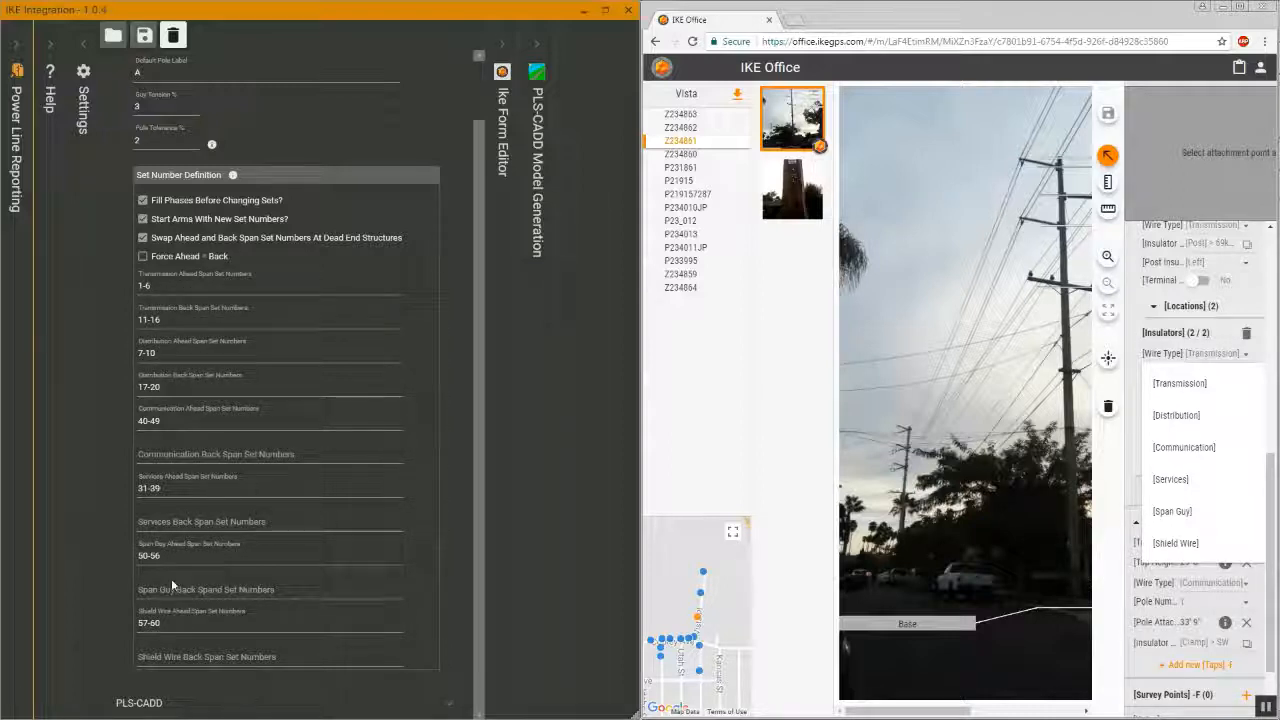
Clear the Transmission Back Span Set Numbers in the Set Number Definition settings of IKE Integration
{"action": "left_click", "coordinate": [178, 320]}
{"action": "key", "text": "BackSpace"}
{"action": "key", "text": "BackSpace"}
{"action": "key", "text": "BackSpace"}
{"action": "key", "text": "BackSpace"}
{"action": "key", "text": "BackSpace"}
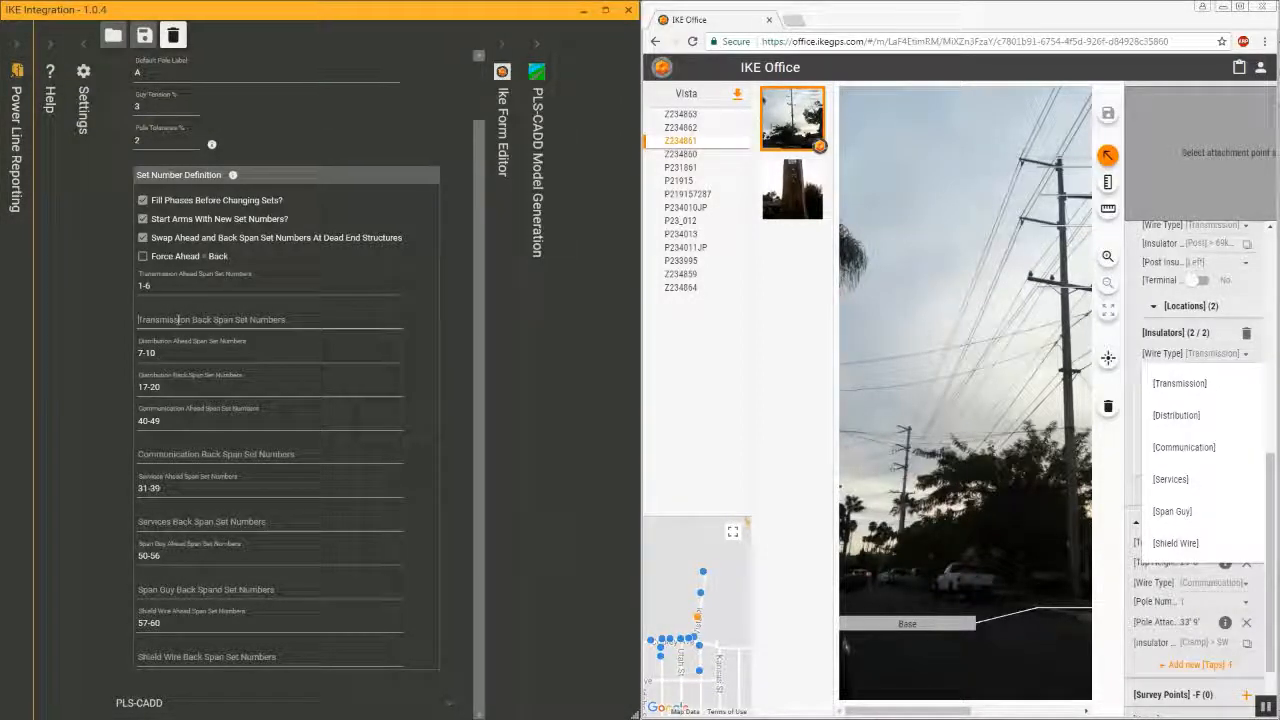
{"action": "left_click", "coordinate": [172, 352]}
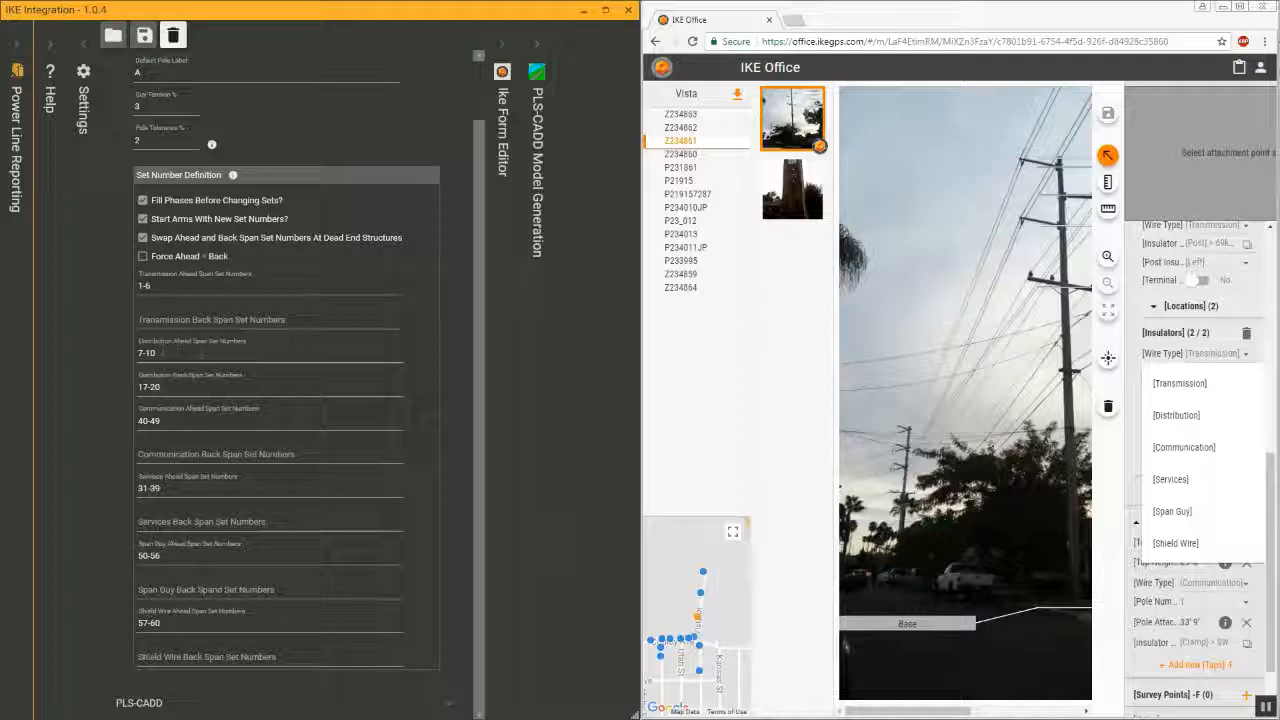
Set the Transmission Back Span Set Numbers to 11-16
{"action": "left_click", "coordinate": [151, 286]}
{"action": "left_click", "coordinate": [187, 316]}
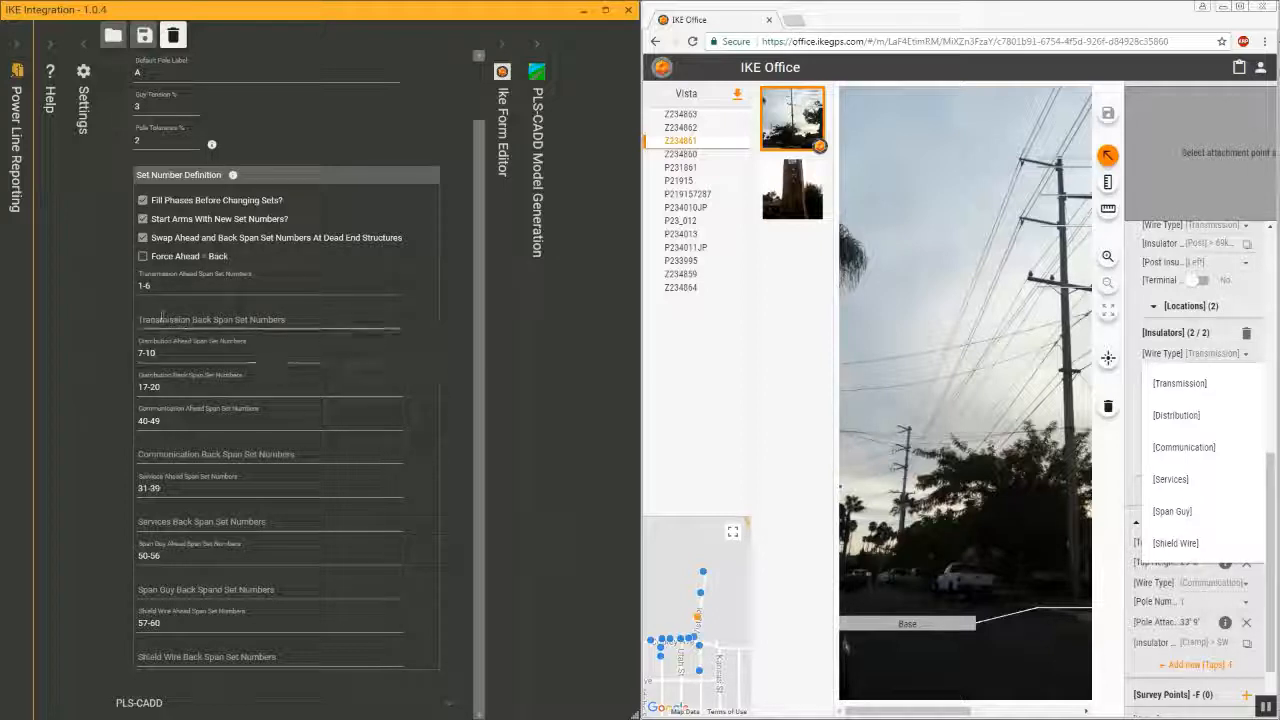
{"action": "type", "text": "1-"}
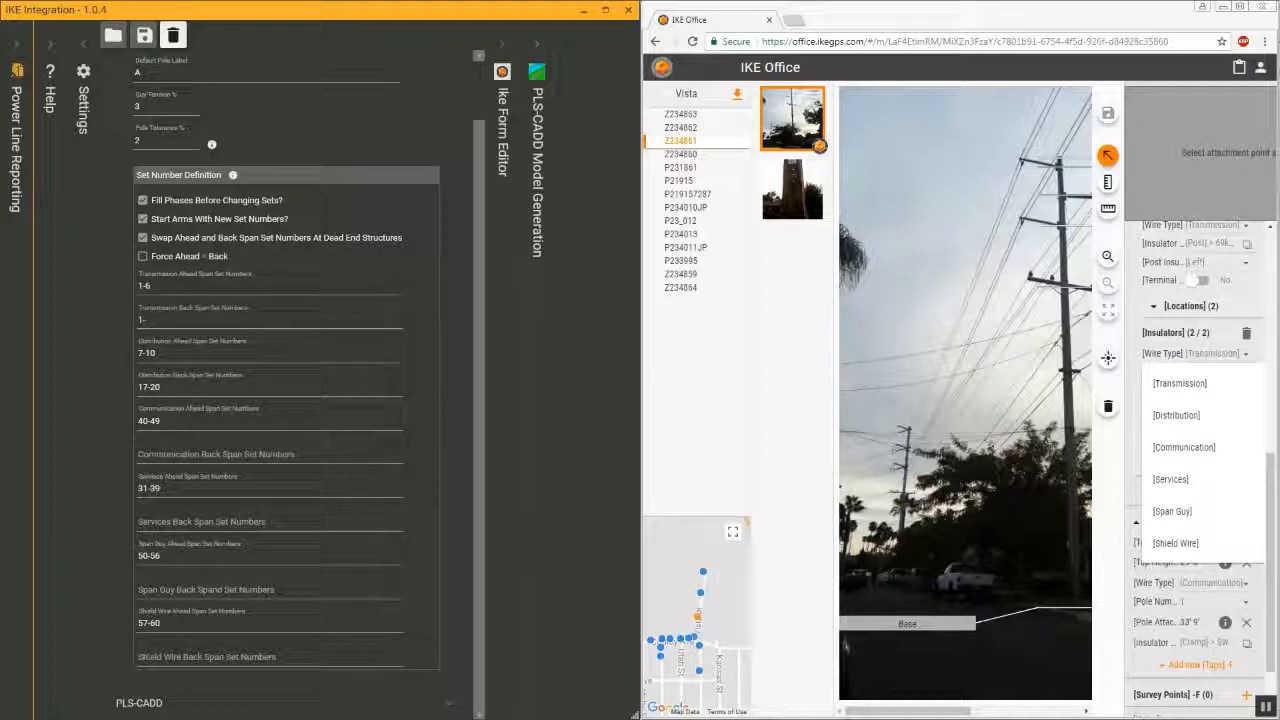
{"action": "type", "text": "1"}
{"action": "key", "text": "BackSpace"}
{"action": "key", "text": "BackSpace"}
{"action": "type", "text": "1-16"}
Clear the Transmission Ahead Span Set Numbers and re-enter them as 1-6
{"action": "left_click", "coordinate": [167, 277]}
{"action": "key", "text": "BackSpace"}
{"action": "key", "text": "BackSpace"}
{"action": "key", "text": "BackSpace"}
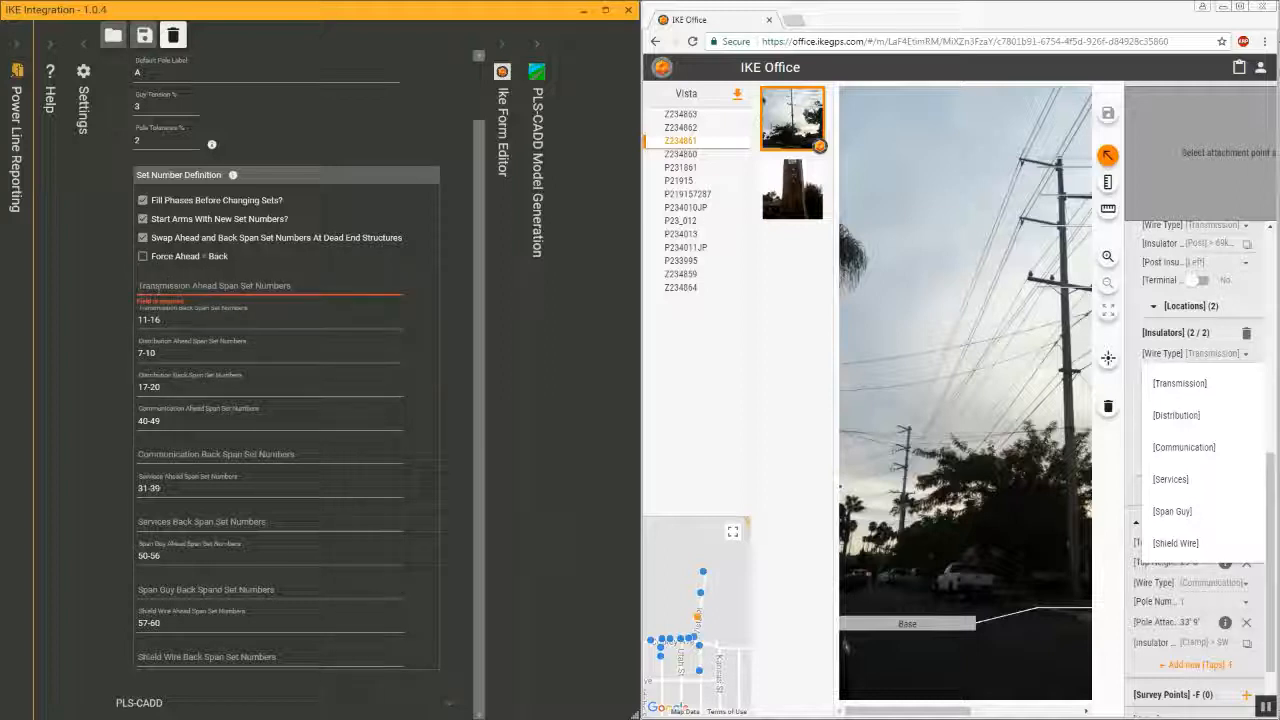
{"action": "type", "text": "1-6"}
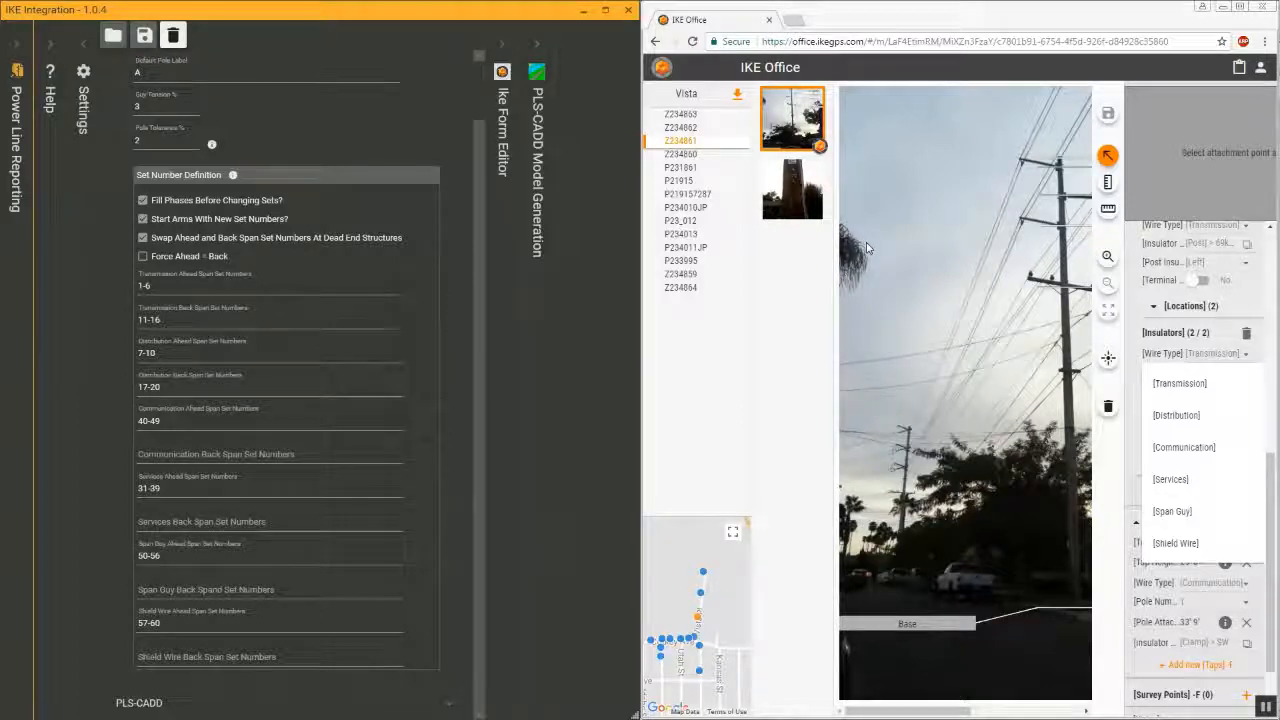
Switch to PLS-CADD and examine the set and phase labels on structure 3 in the 3D view
{"action": "key", "text": "alt+Tab"}
{"action": "key", "text": "alt+Tab"}
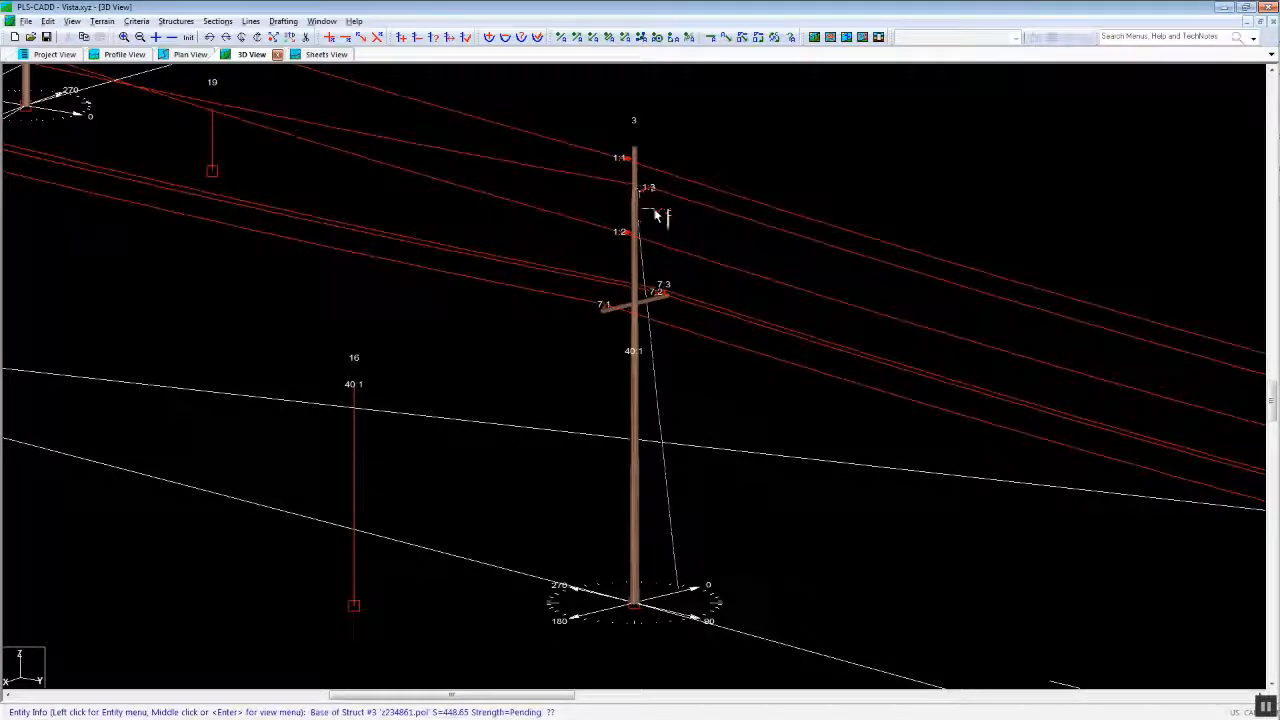
{"action": "scroll", "coordinate": [651, 230], "scroll_direction": "up", "scroll_amount": 2}
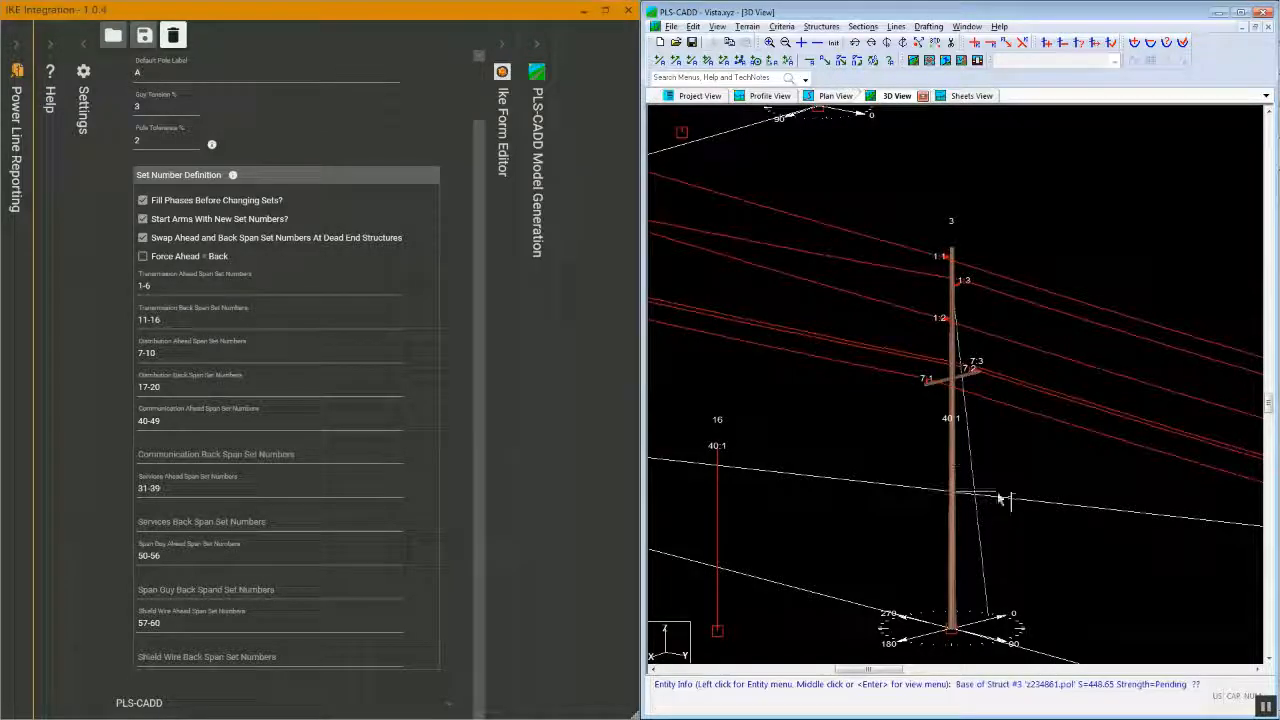
{"action": "scroll", "coordinate": [941, 405], "scroll_direction": "up", "scroll_amount": 3}
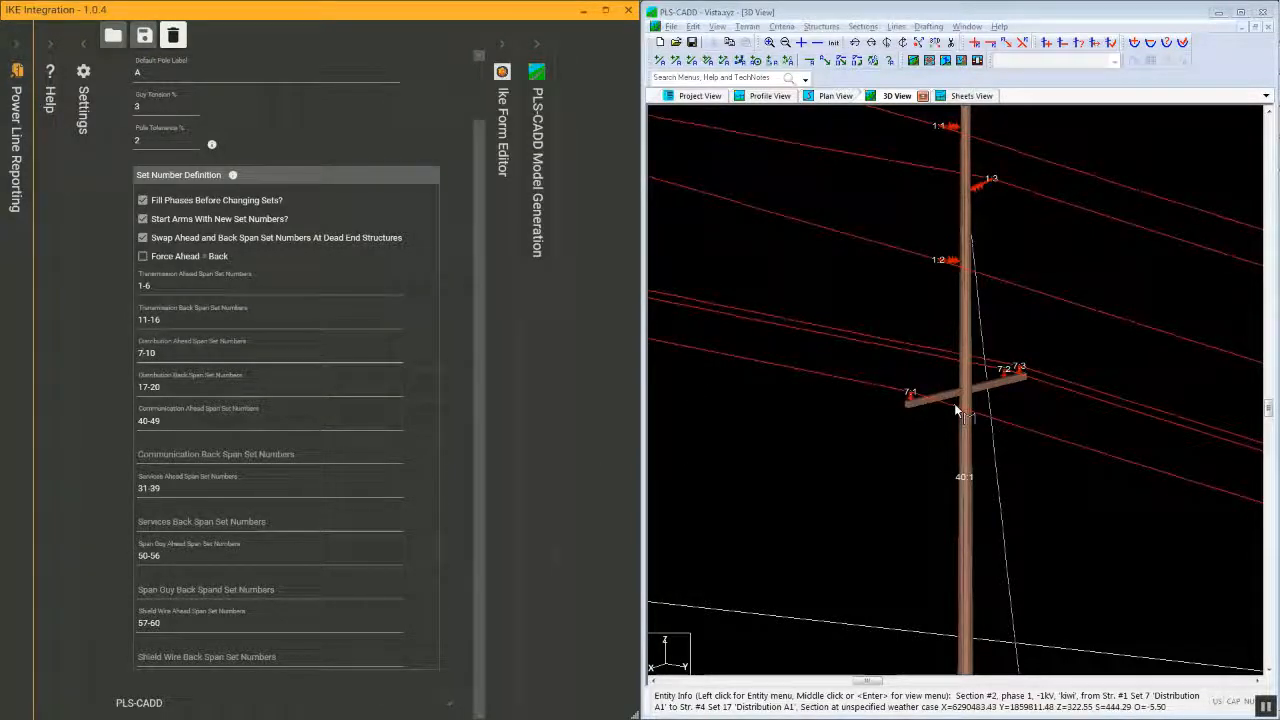
Examine the ahead and back set number labels on the dead-end insulators and crossarm of structure 5
{"action": "scroll", "coordinate": [954, 411], "scroll_direction": "down", "scroll_amount": 2}
{"action": "scroll", "coordinate": [954, 411], "scroll_direction": "down", "scroll_amount": 5}
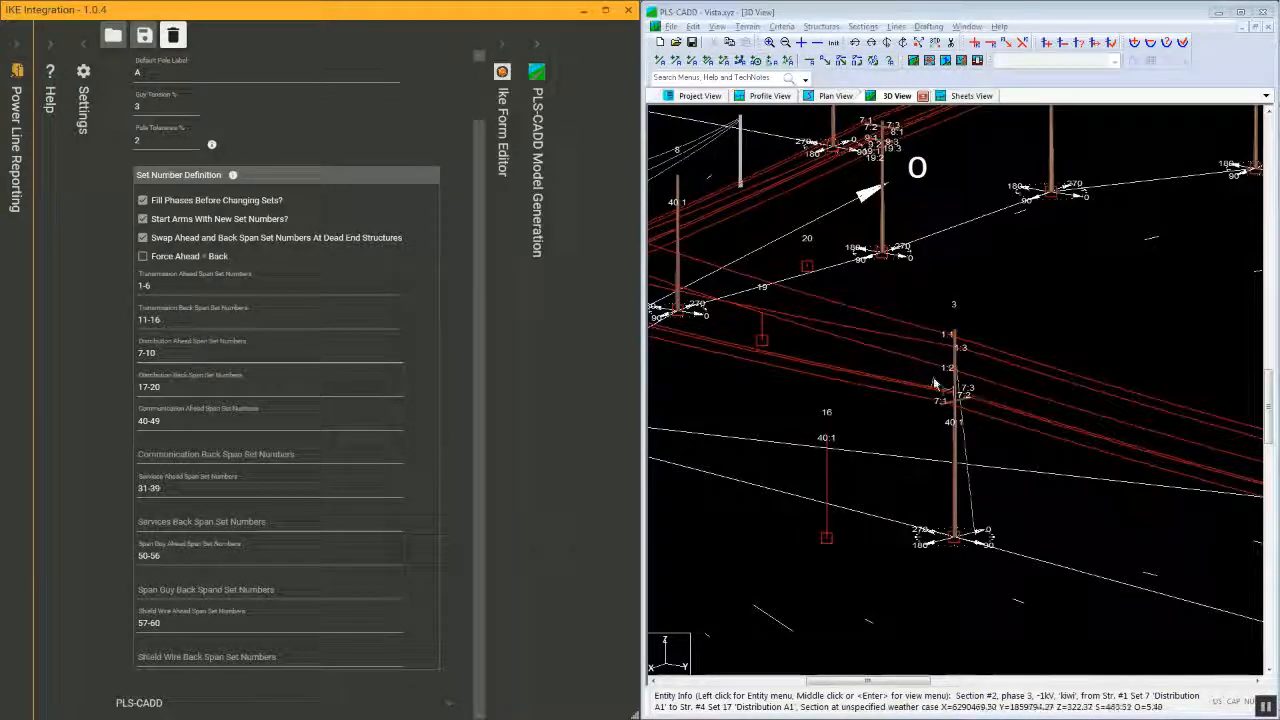
{"action": "key", "text": "shift"}
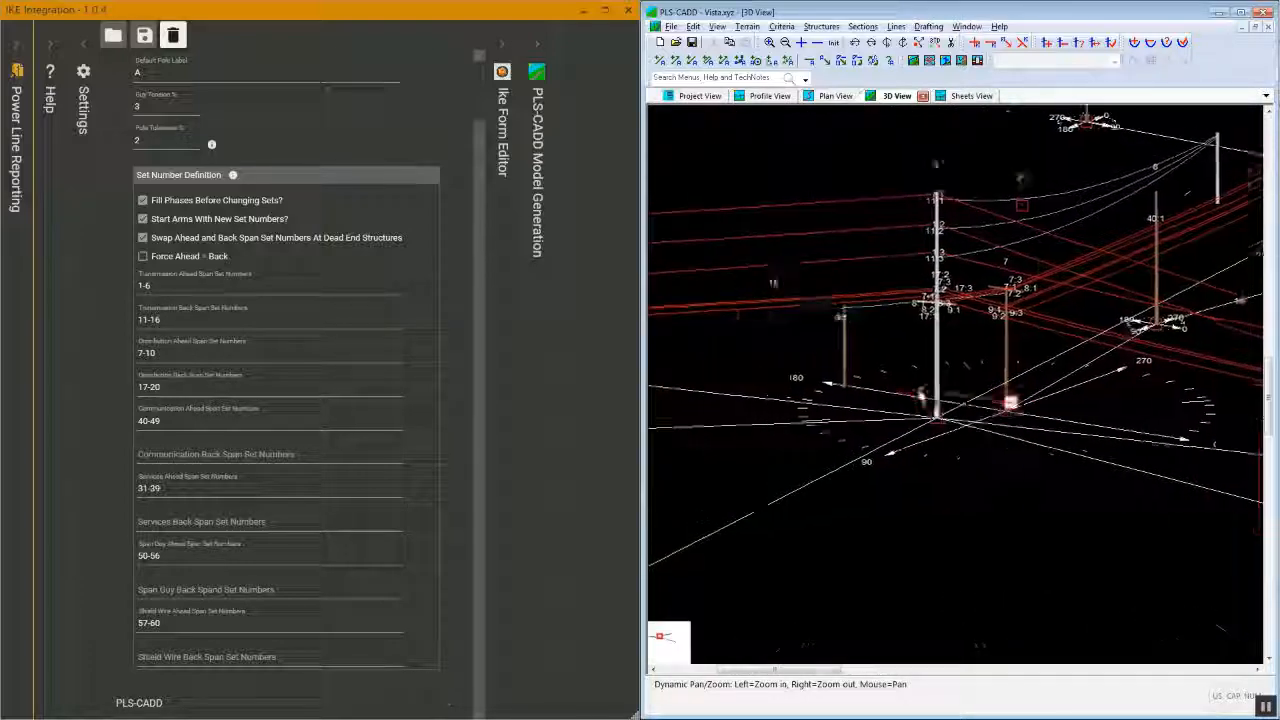
{"action": "left_click", "coordinate": [920, 395]}
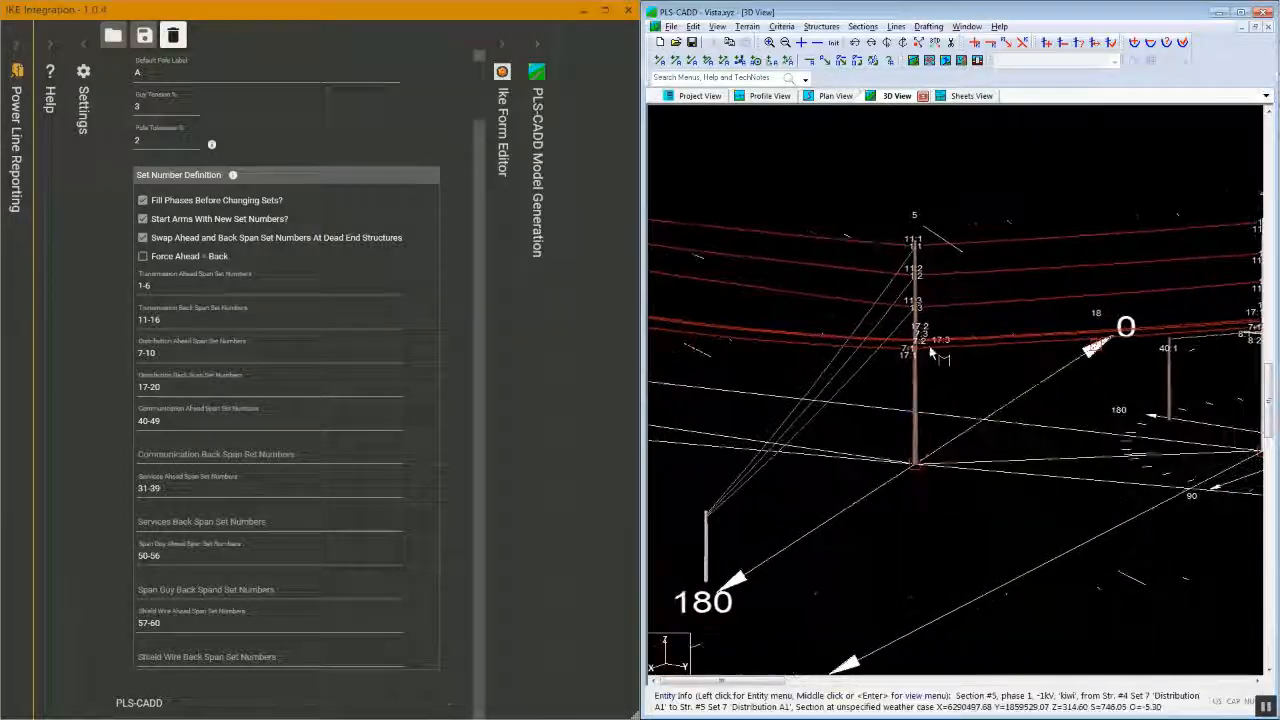
{"action": "scroll", "coordinate": [930, 352], "scroll_direction": "up", "scroll_amount": 5}
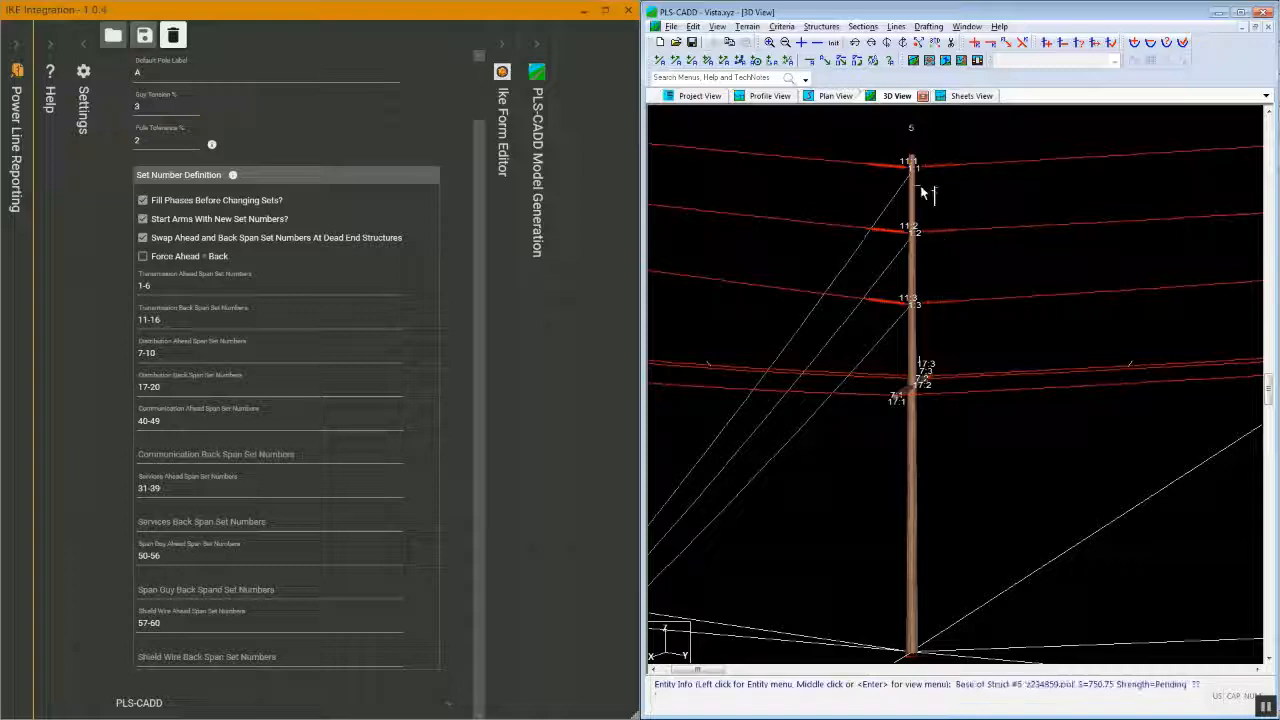
{"action": "middle_click_drag", "start_coordinate": [943, 325], "coordinate": [878, 262]}
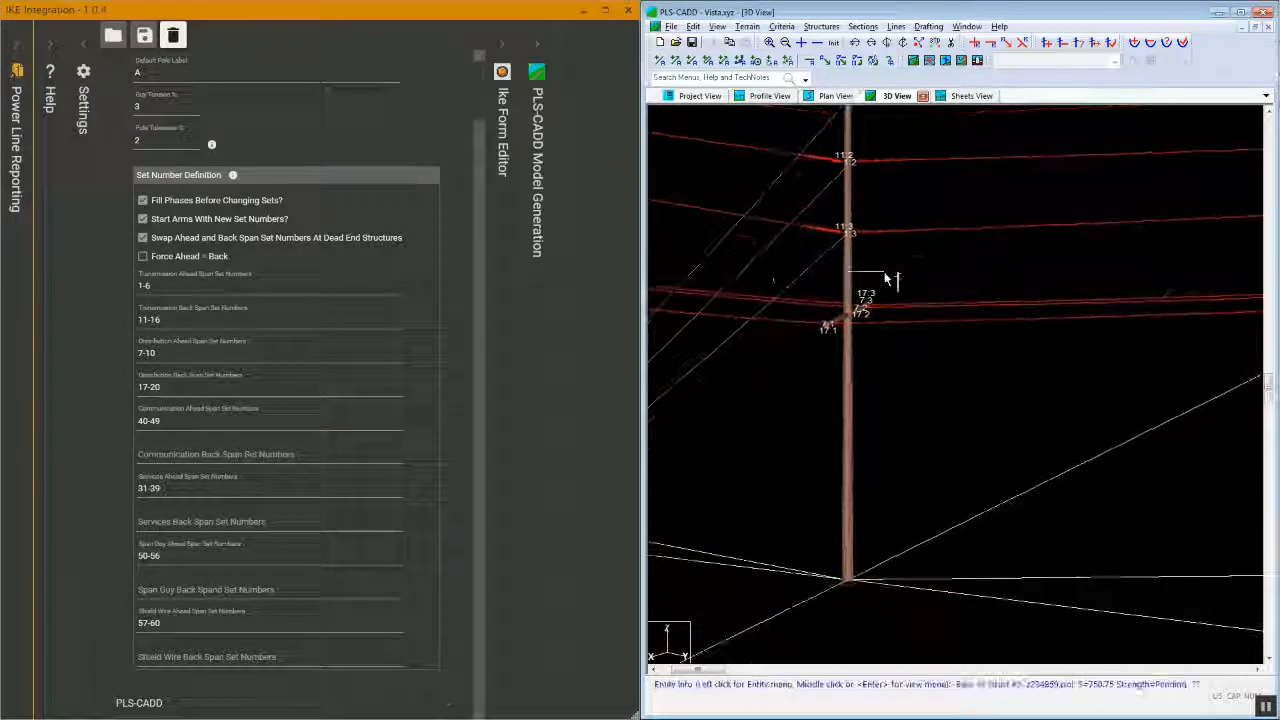
{"action": "middle_click_drag", "start_coordinate": [870, 425], "coordinate": [749, 276]}
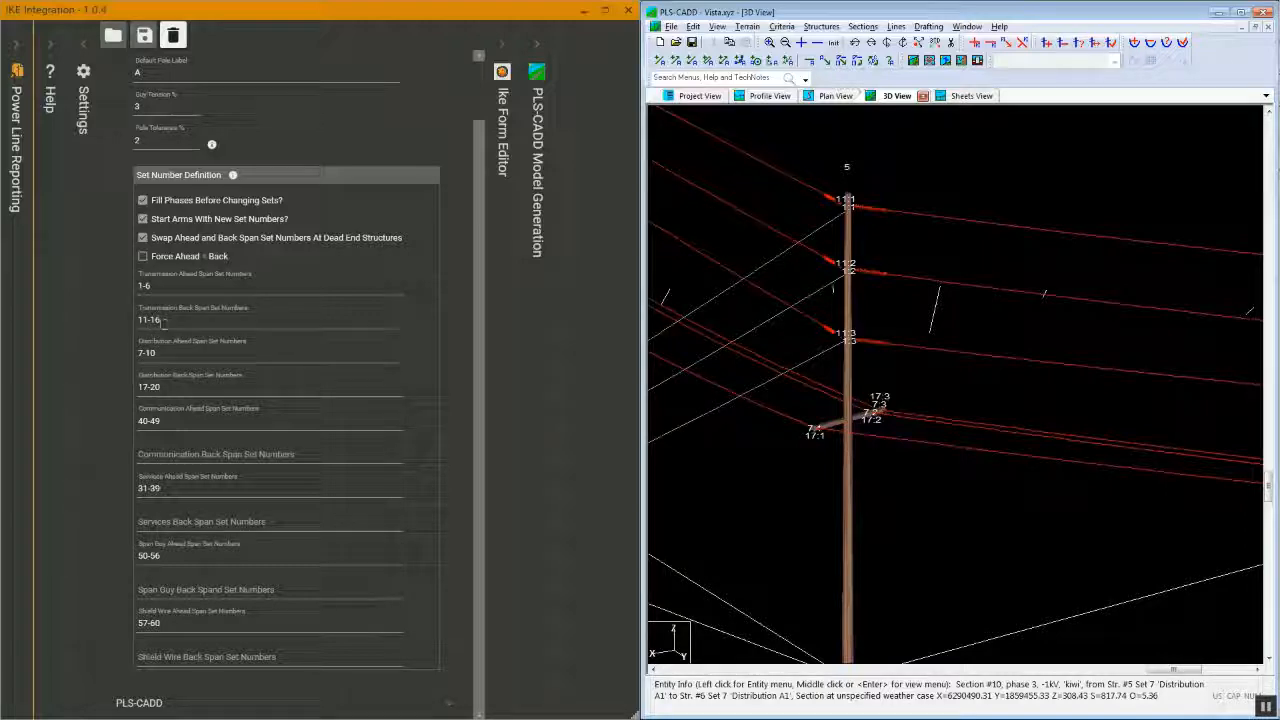
{"action": "scroll", "coordinate": [818, 428], "scroll_direction": "up", "scroll_amount": 2}
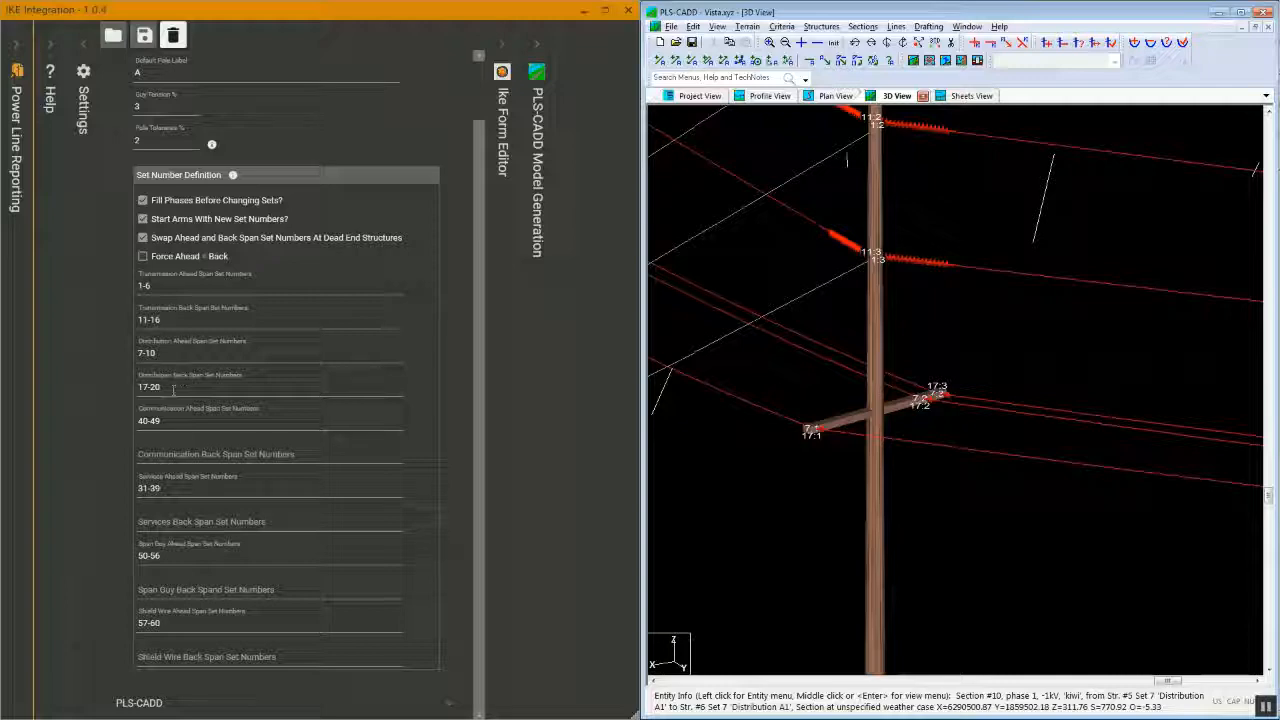
{"action": "middle_click_drag", "start_coordinate": [969, 414], "coordinate": [966, 285]}
{"action": "scroll", "coordinate": [890, 269], "scroll_direction": "up", "scroll_amount": 5}
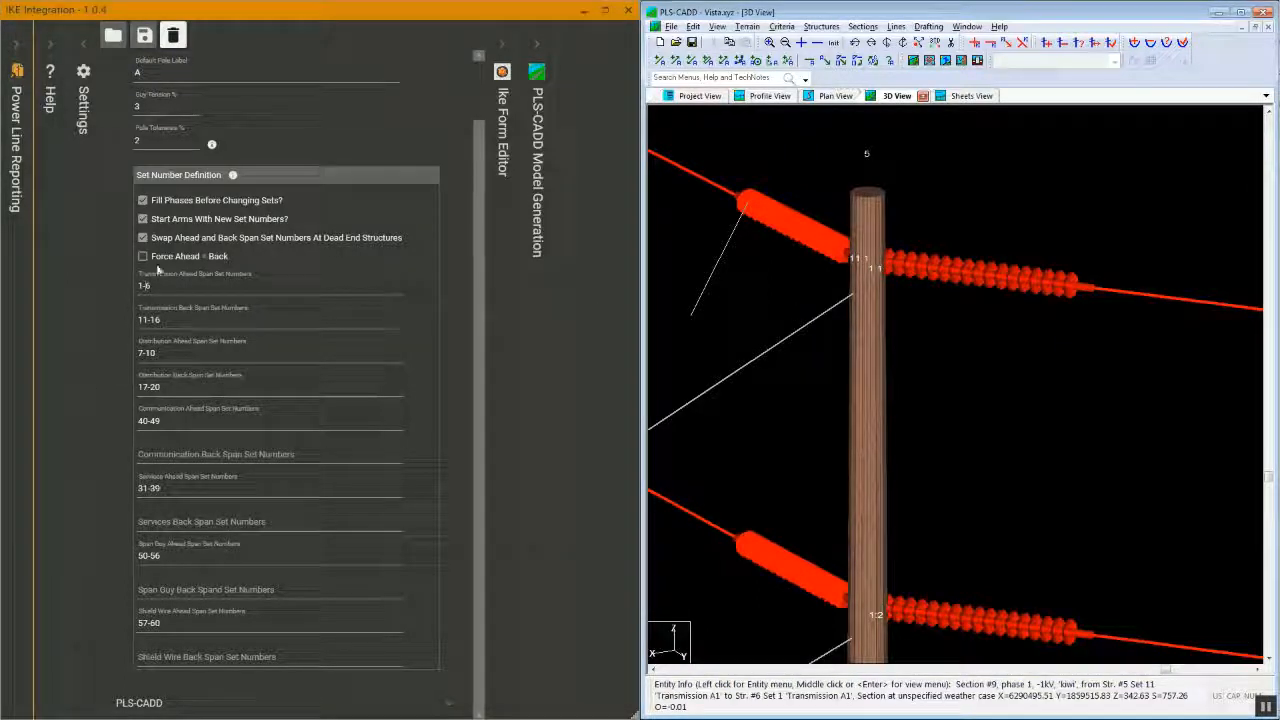
{"action": "mouse_move", "coordinate": [180, 244]}
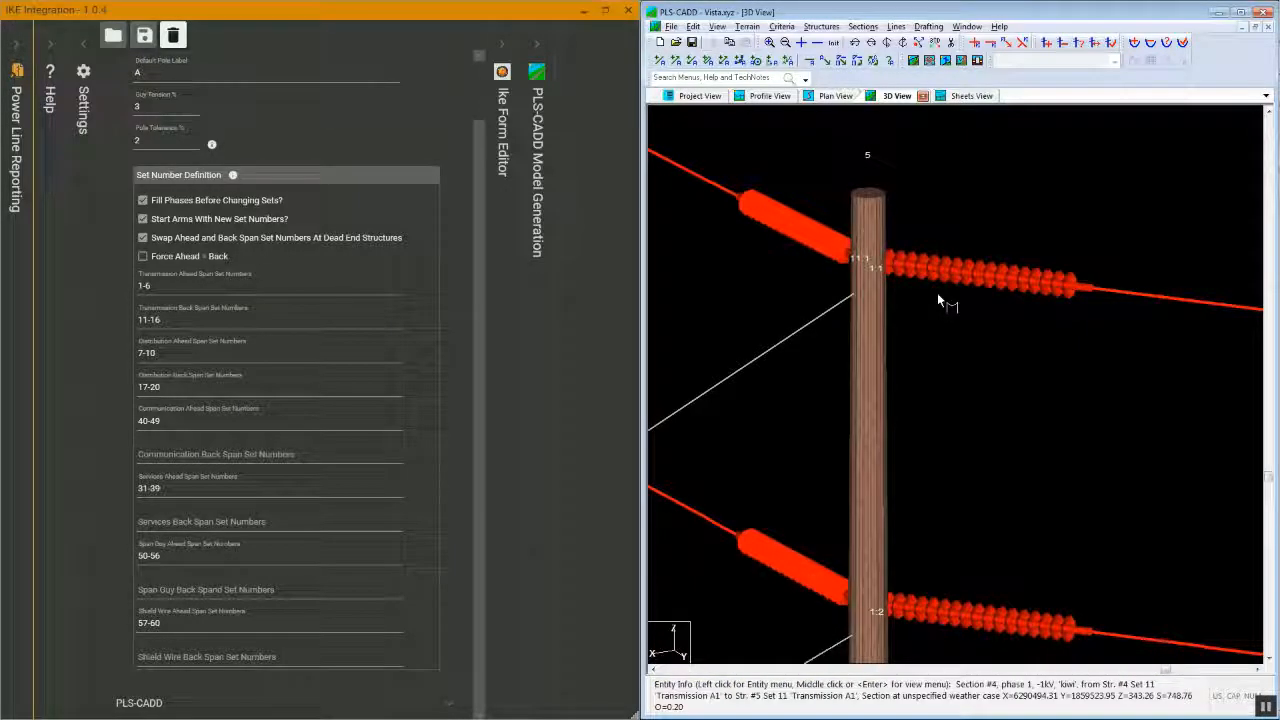
Examine the transmission and distribution set labels on structure 6 and return to the wider view around structure 5
{"action": "scroll", "coordinate": [937, 293], "scroll_direction": "down", "scroll_amount": 5}
{"action": "scroll", "coordinate": [940, 300], "scroll_direction": "down", "scroll_amount": 5}
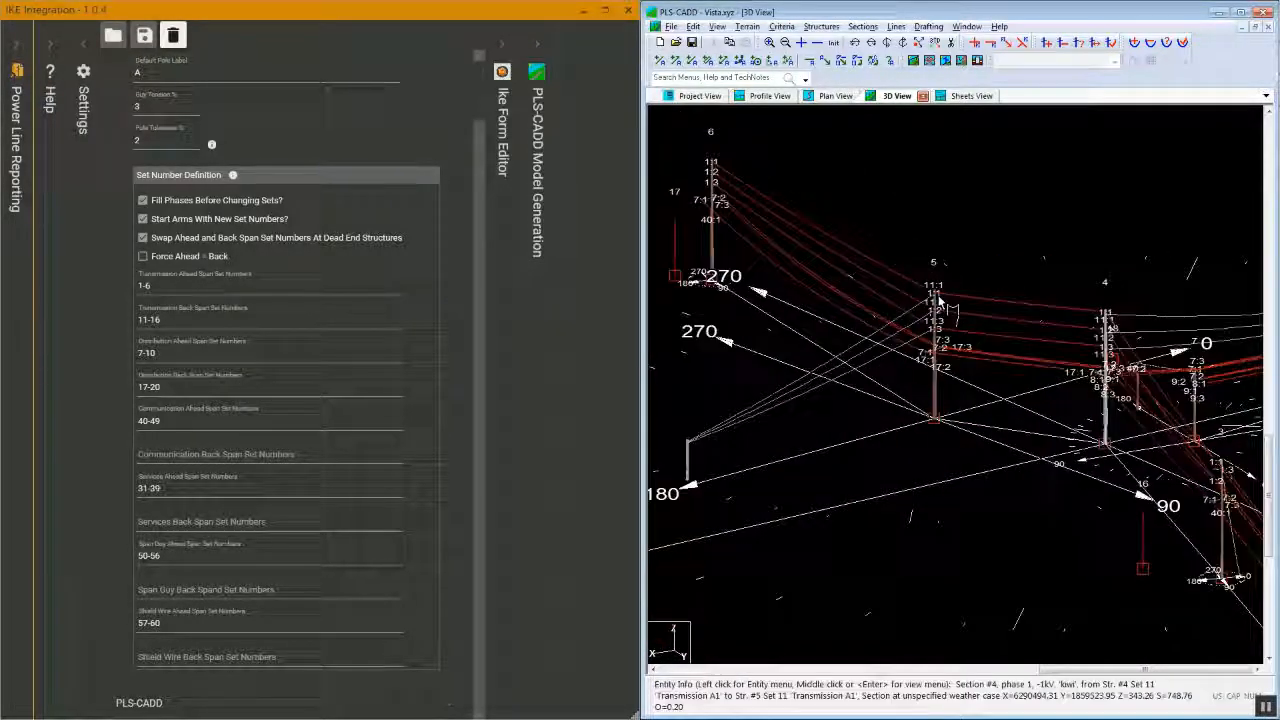
{"action": "scroll", "coordinate": [900, 260], "scroll_direction": "up", "scroll_amount": 5}
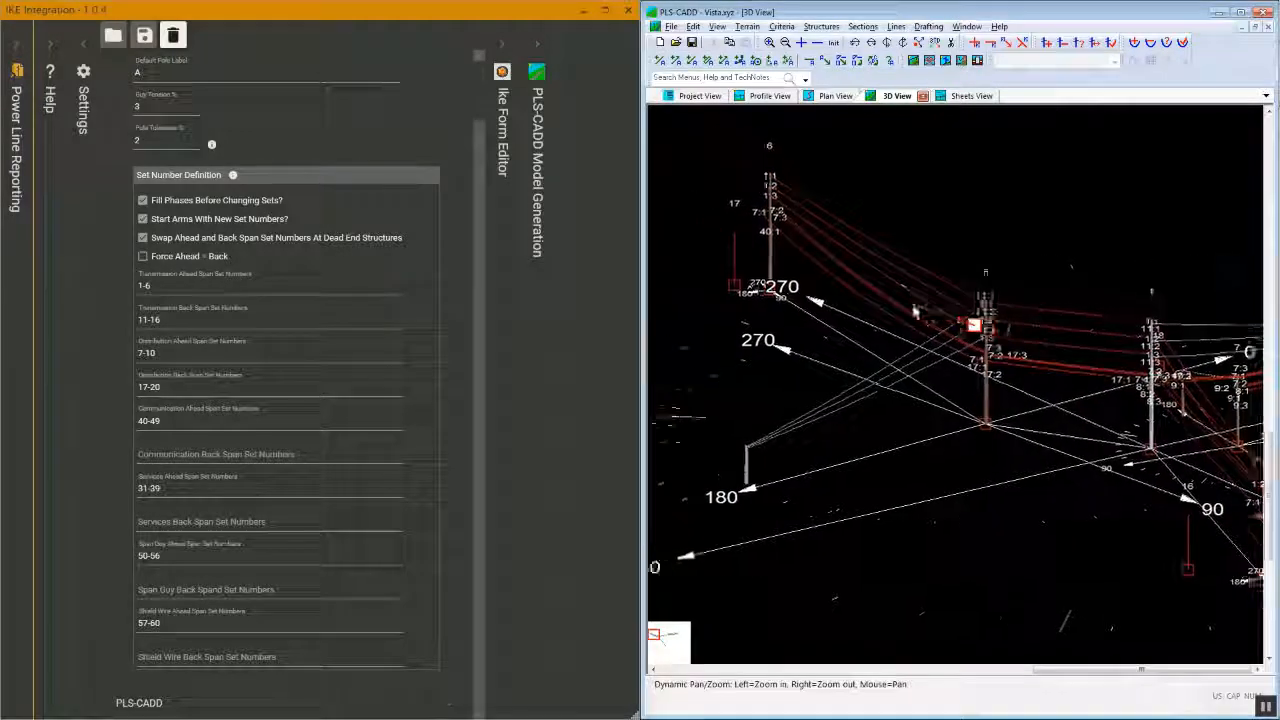
{"action": "scroll", "coordinate": [830, 230], "scroll_direction": "up", "scroll_amount": 3}
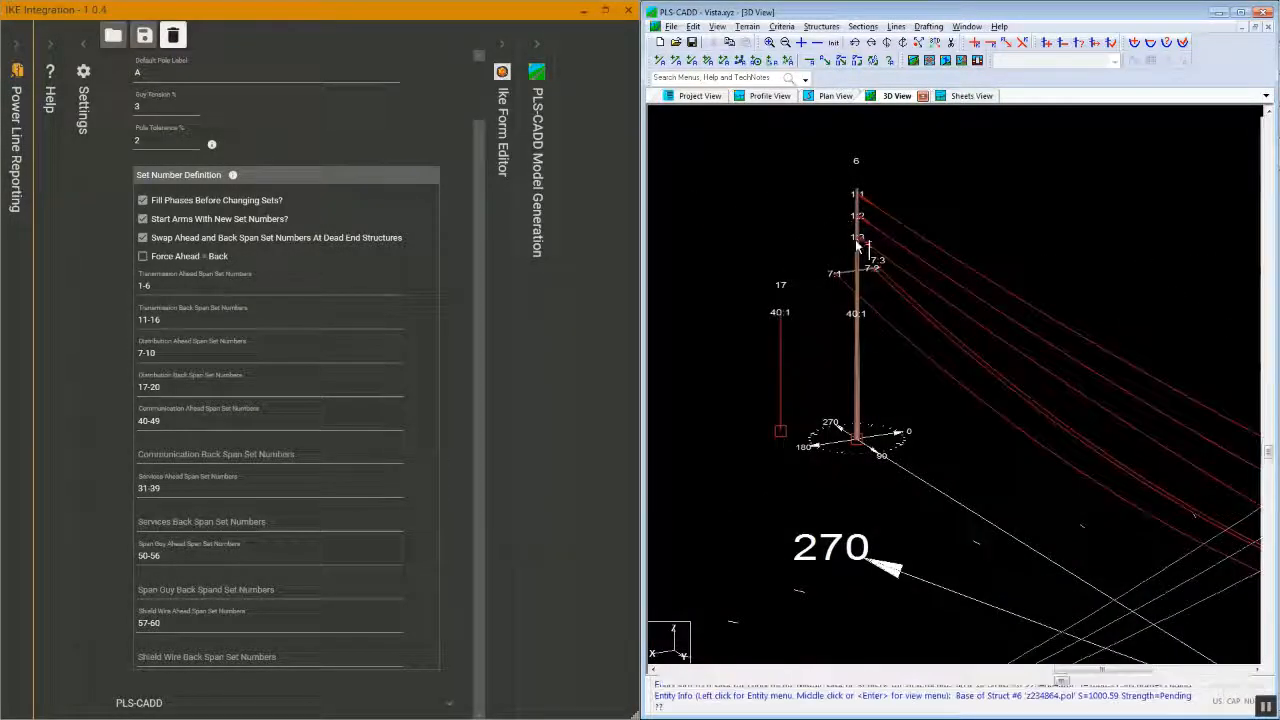
{"action": "scroll", "coordinate": [870, 260], "scroll_direction": "up", "scroll_amount": 3}
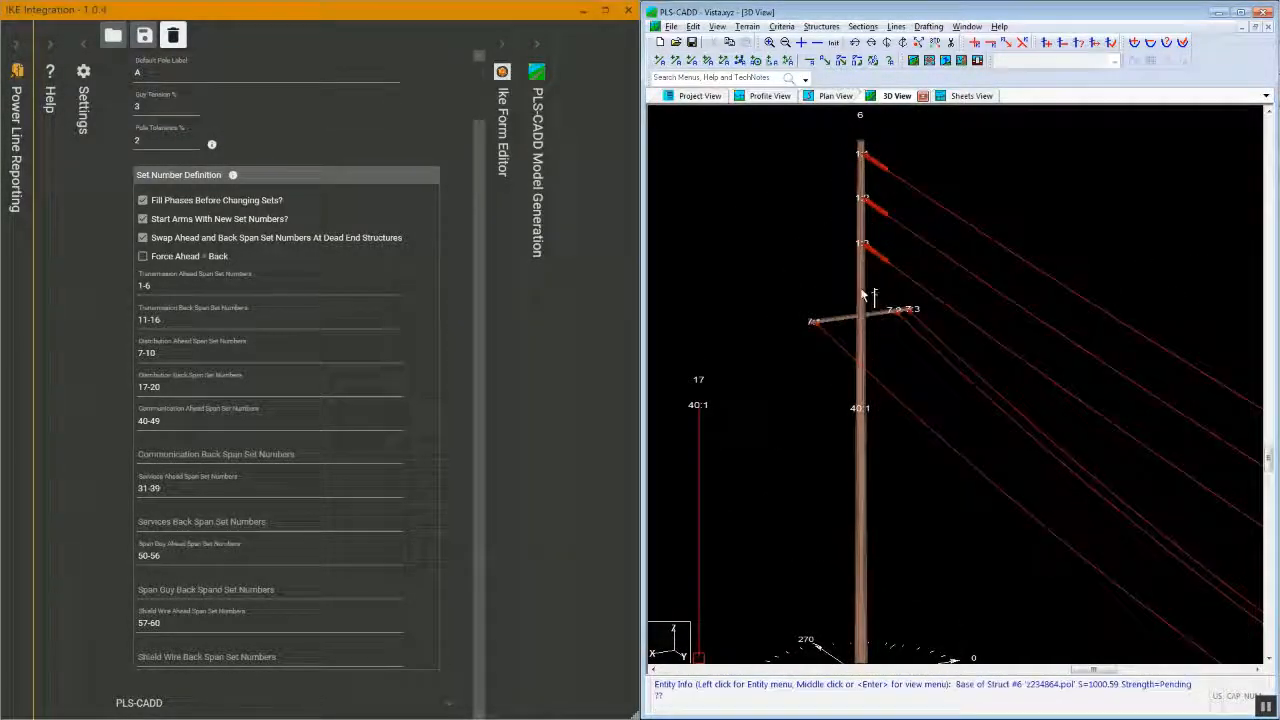
{"action": "scroll", "coordinate": [848, 172], "scroll_direction": "up", "scroll_amount": 1}
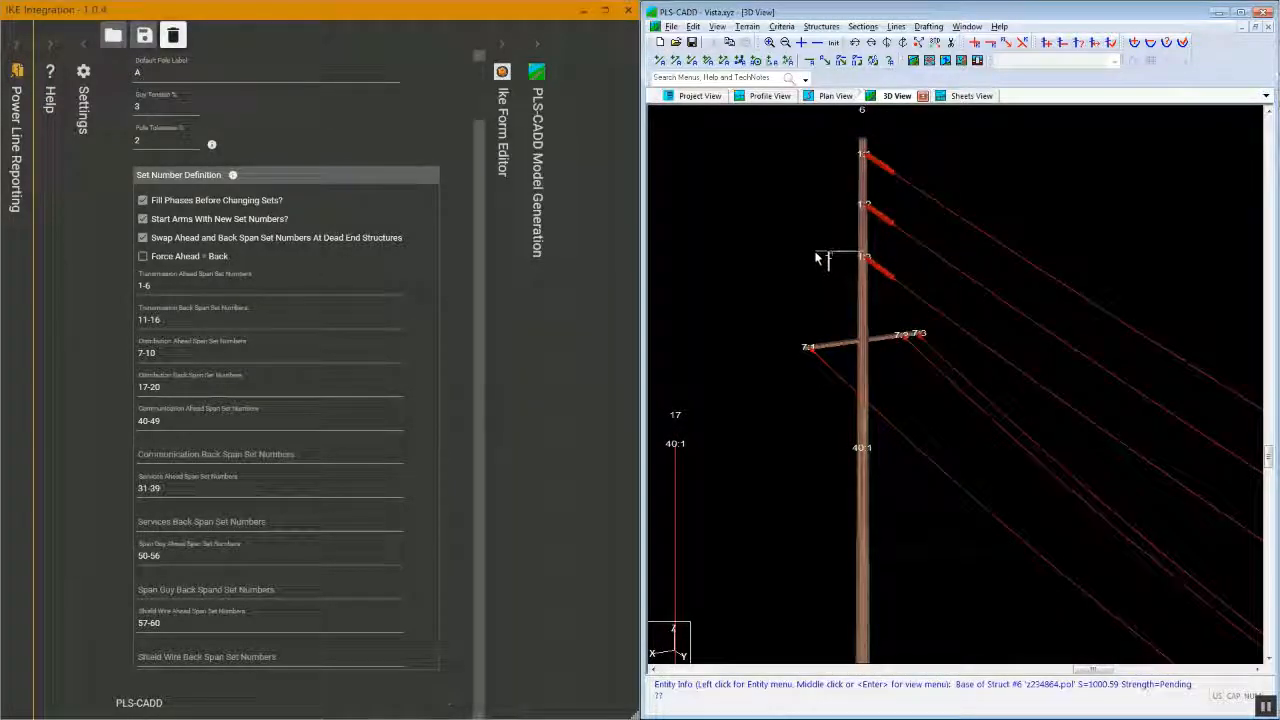
{"action": "left_click_drag", "start_coordinate": [816, 258], "coordinate": [898, 665]}
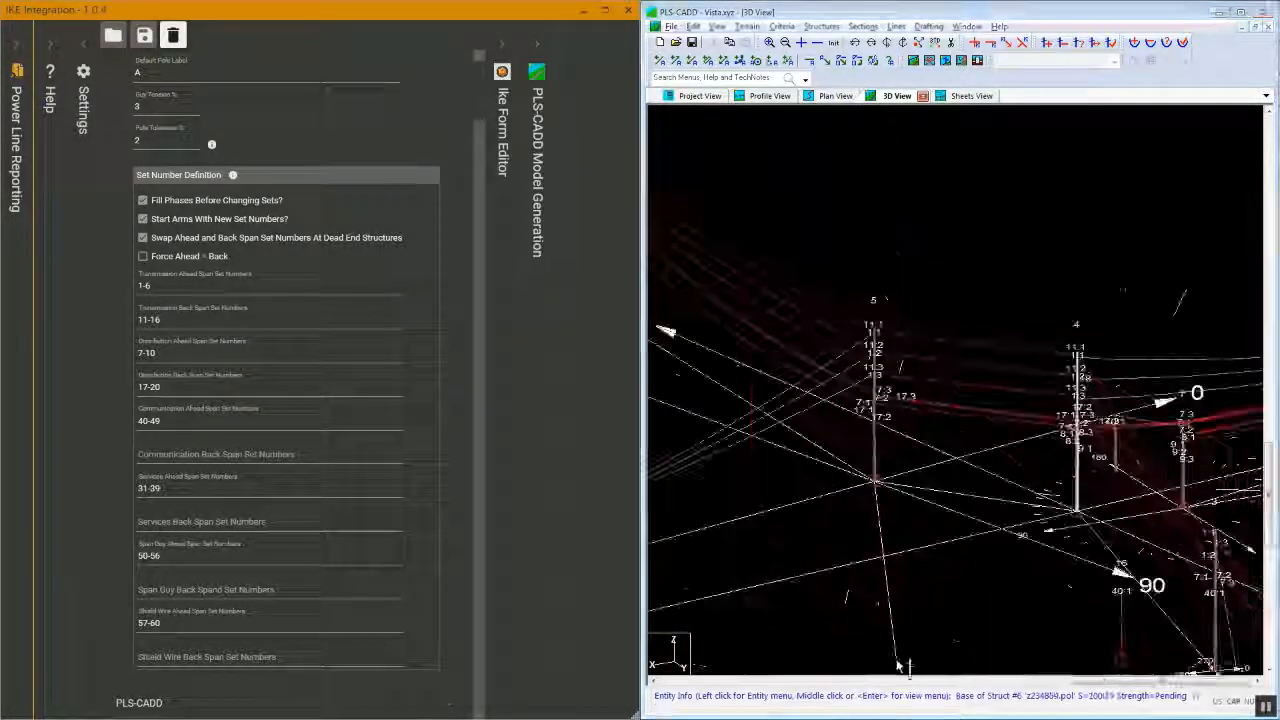